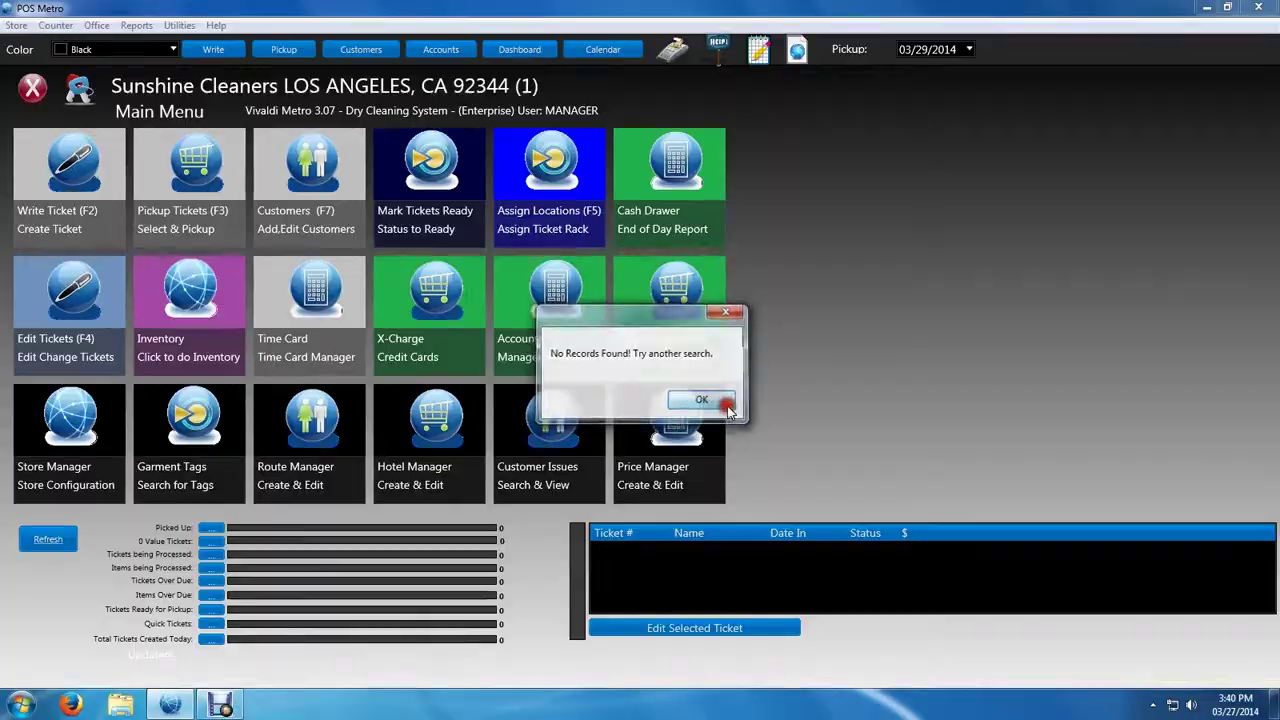
Search the customer lookup for the customer's surname and dismiss the No Records Found message
click(728, 402)
click(428, 32)
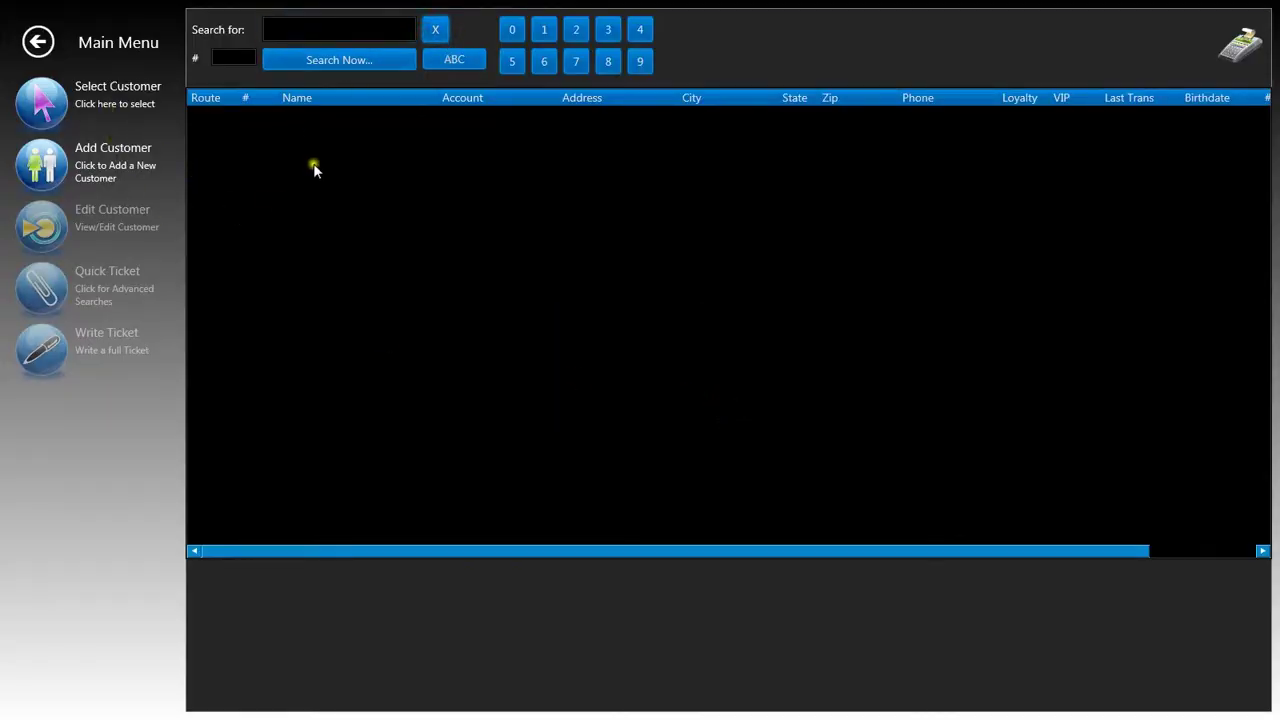
click(308, 27)
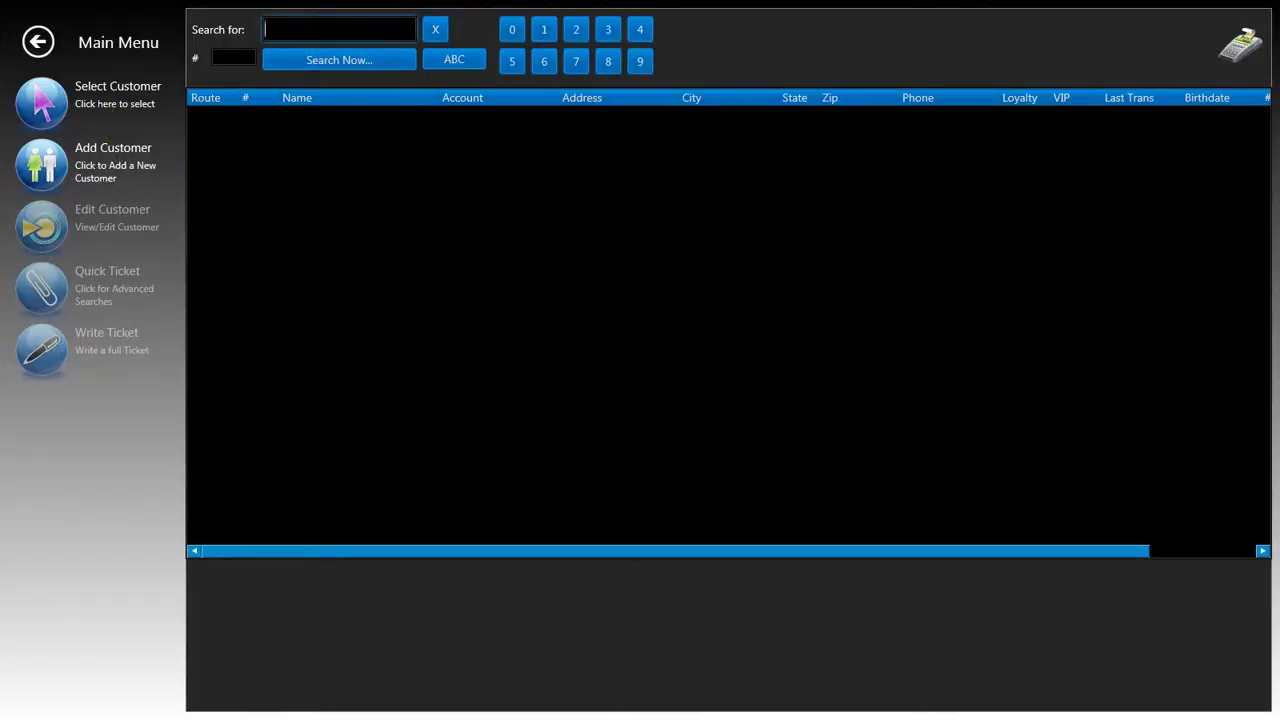
text(peterson)
key(Return)
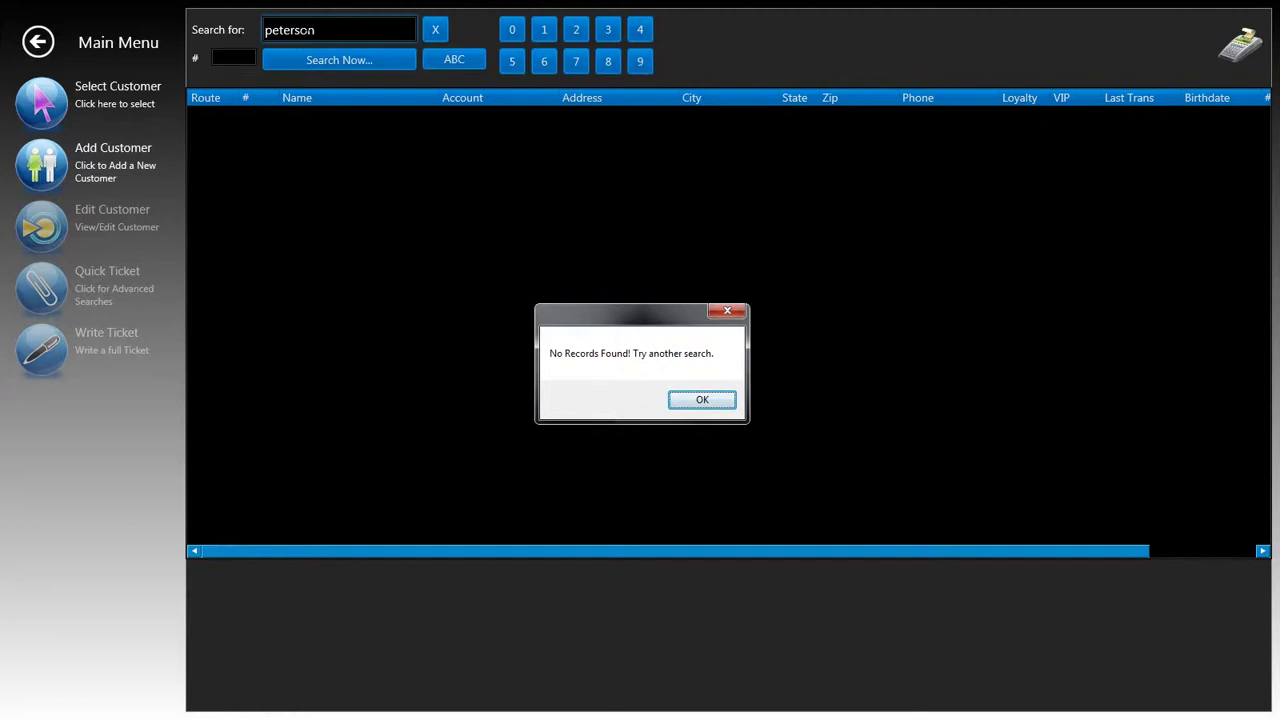
click(670, 401)
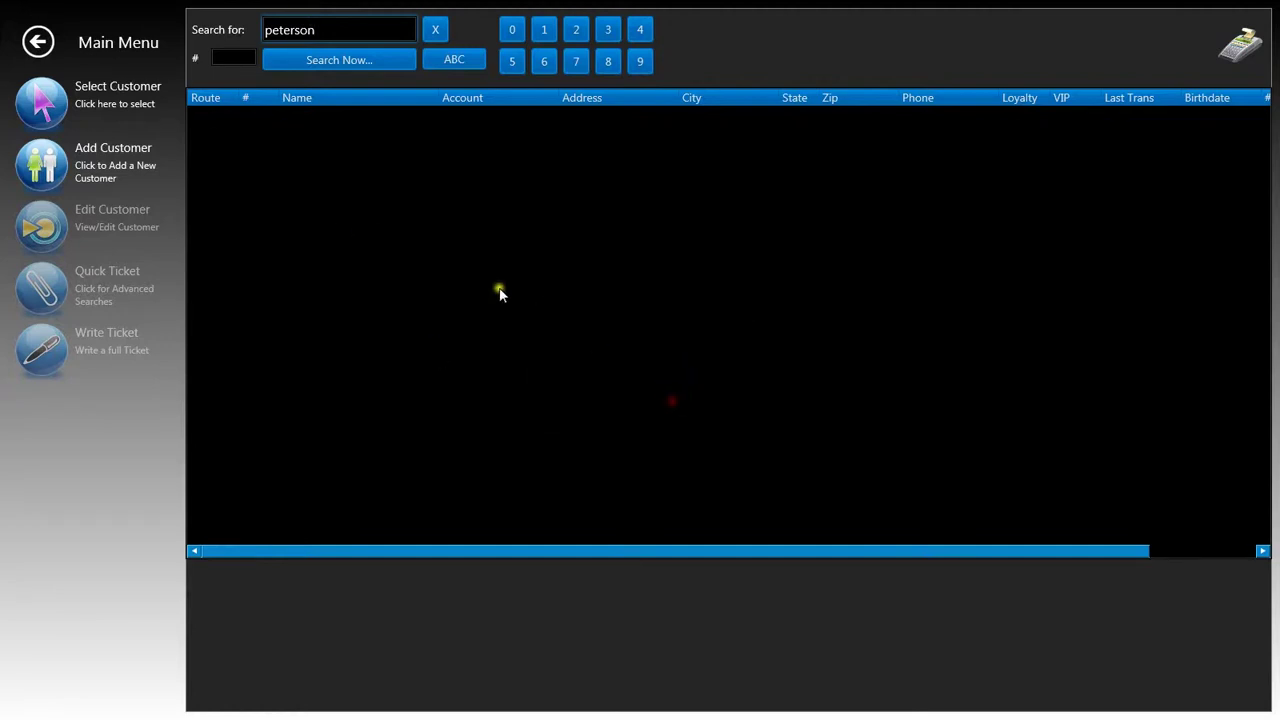
Add a customer record with the customer's full name and phone number as account number, then save it
click(64, 177)
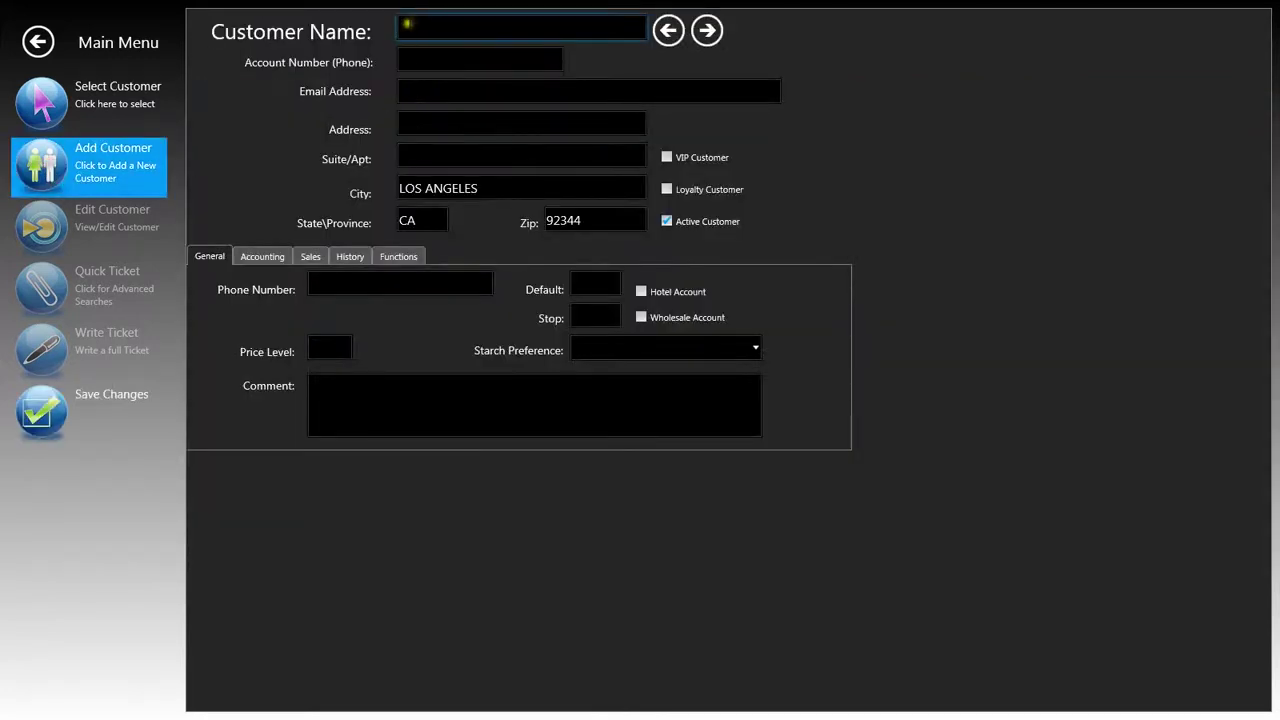
click(407, 23)
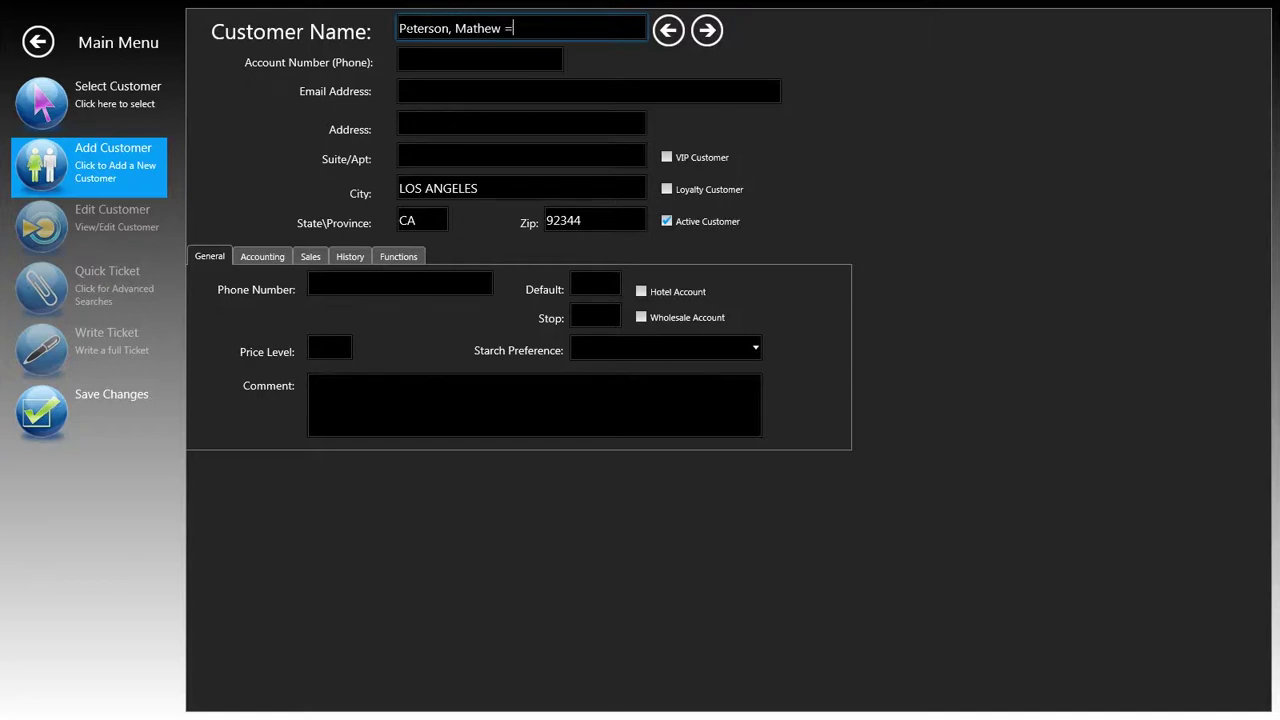
key(Tab)
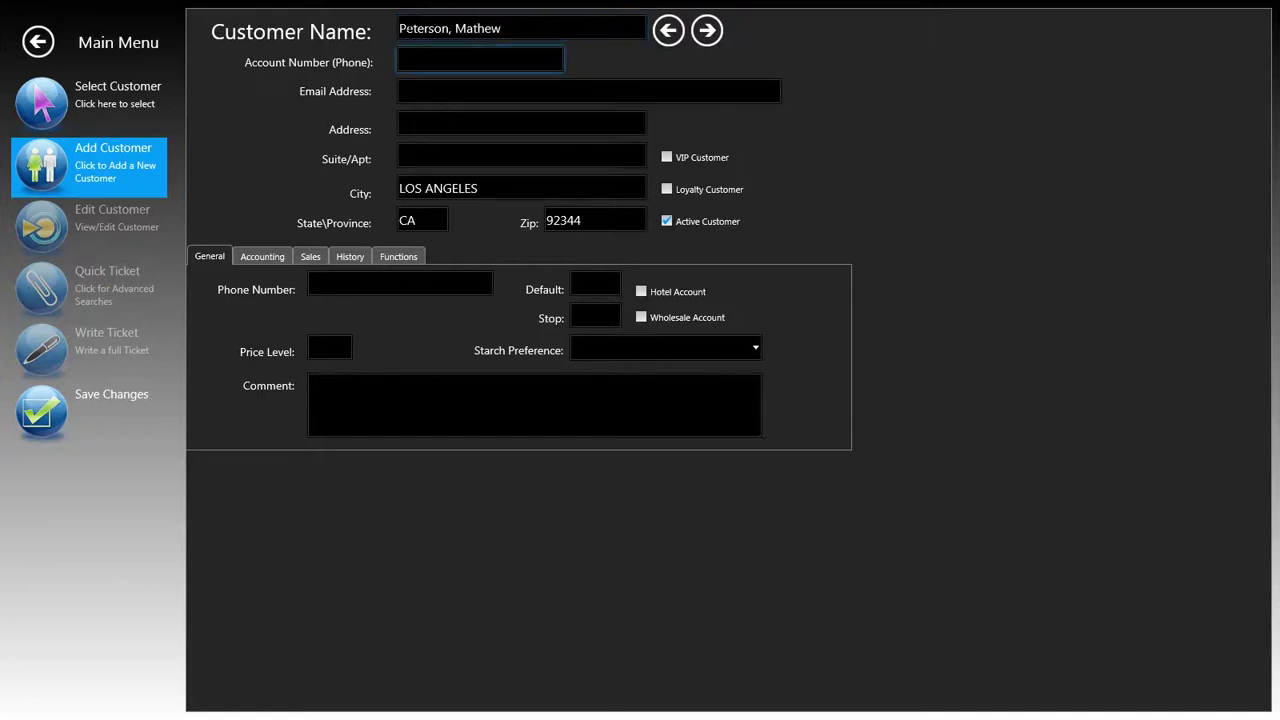
text(111-235-9876)
click(52, 410)
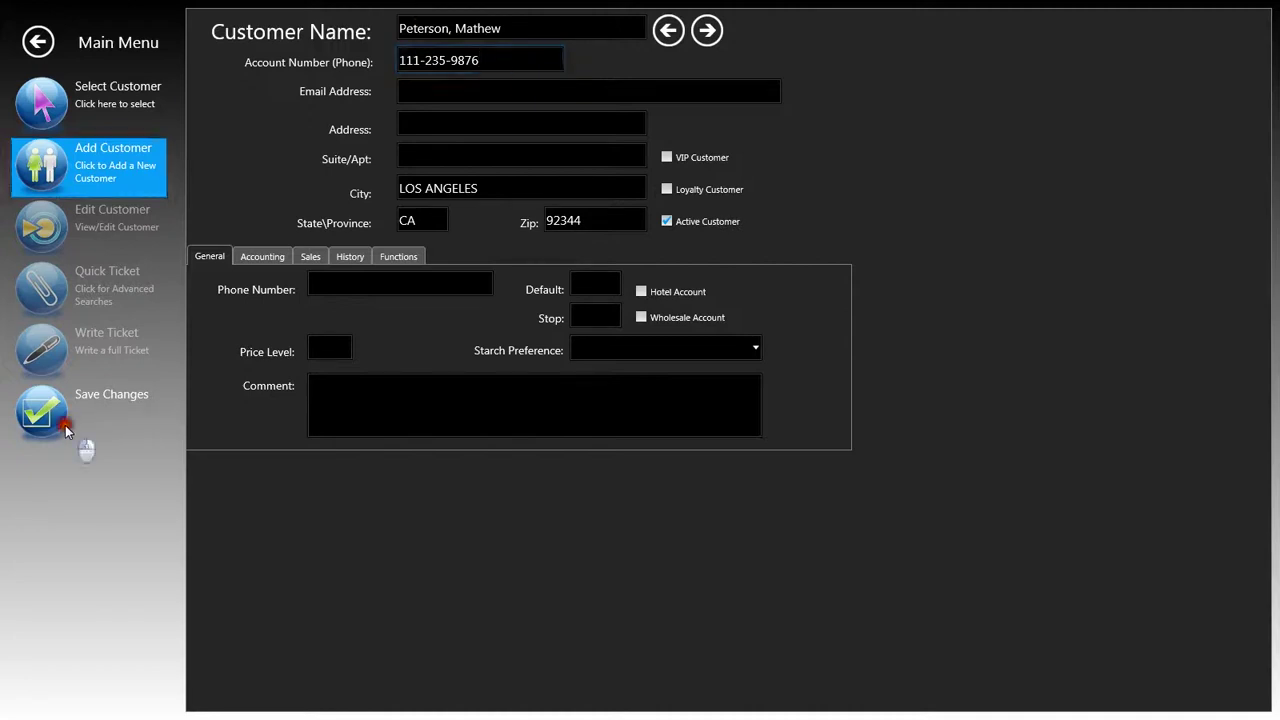
Start a ticket with 3 laundry blouses and 1 robe, both light starch, totalling $16.50
click(60, 357)
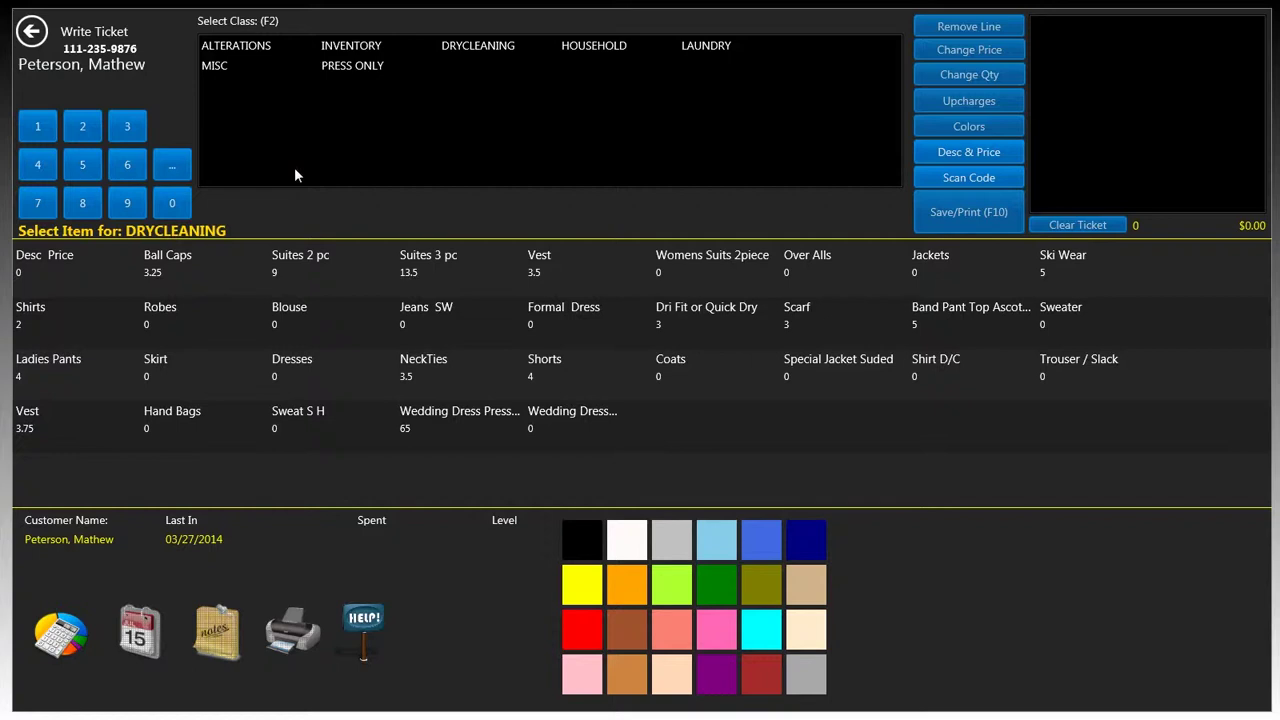
click(113, 86)
click(708, 50)
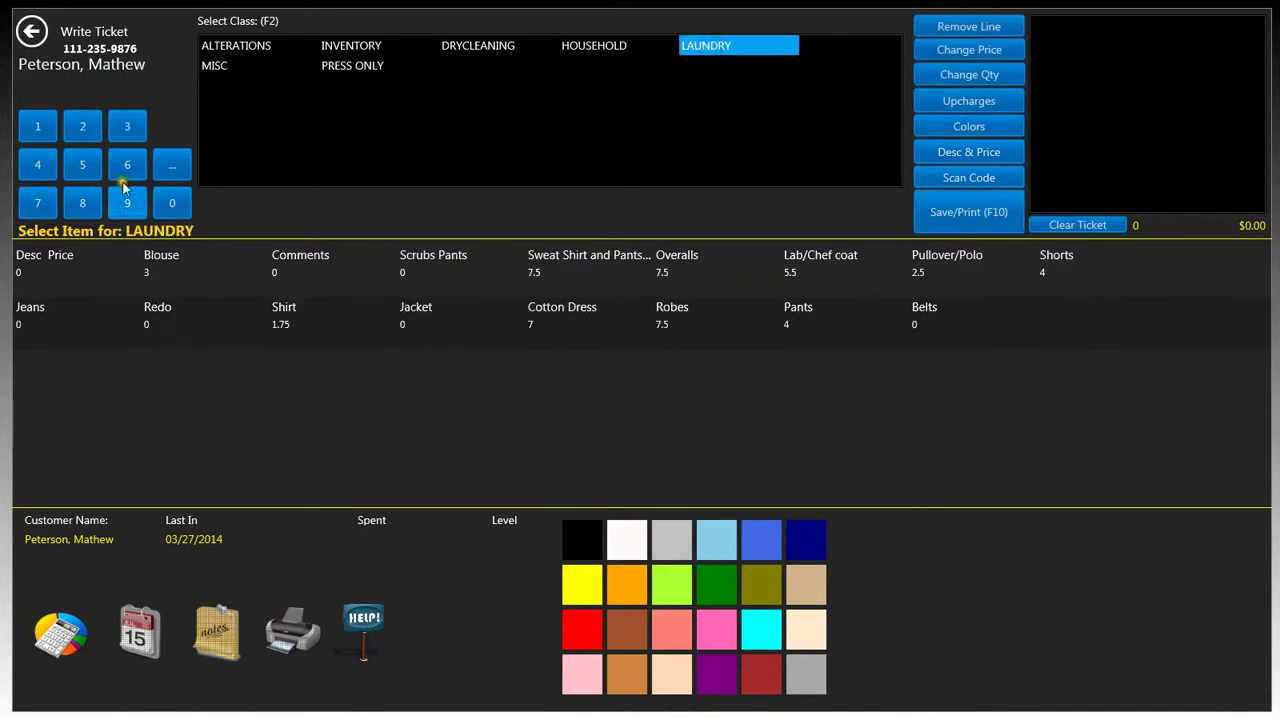
click(136, 127)
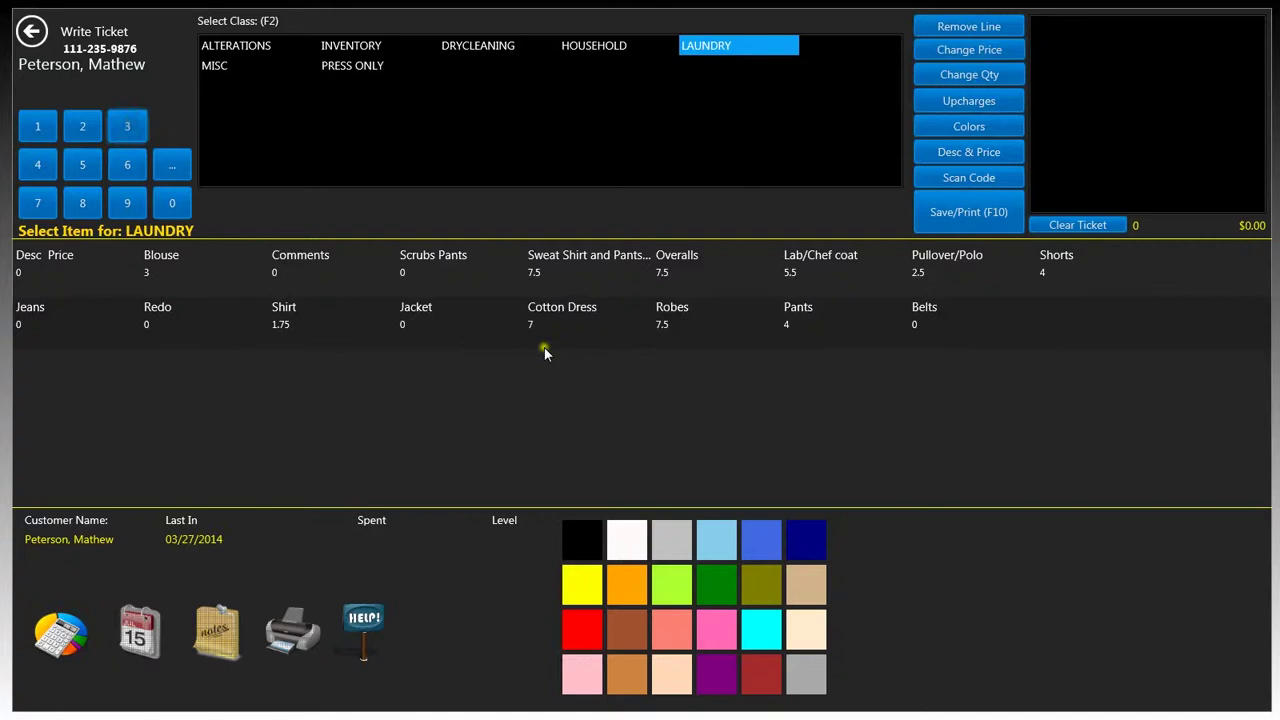
click(176, 285)
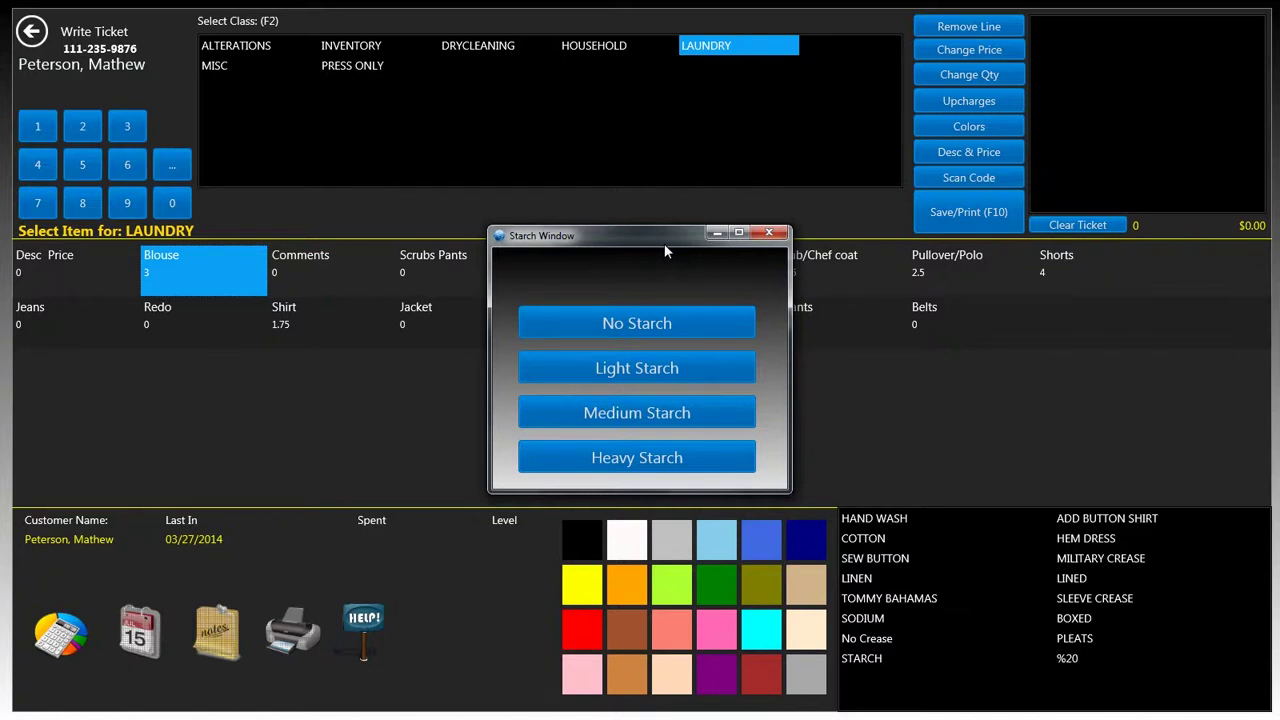
click(676, 371)
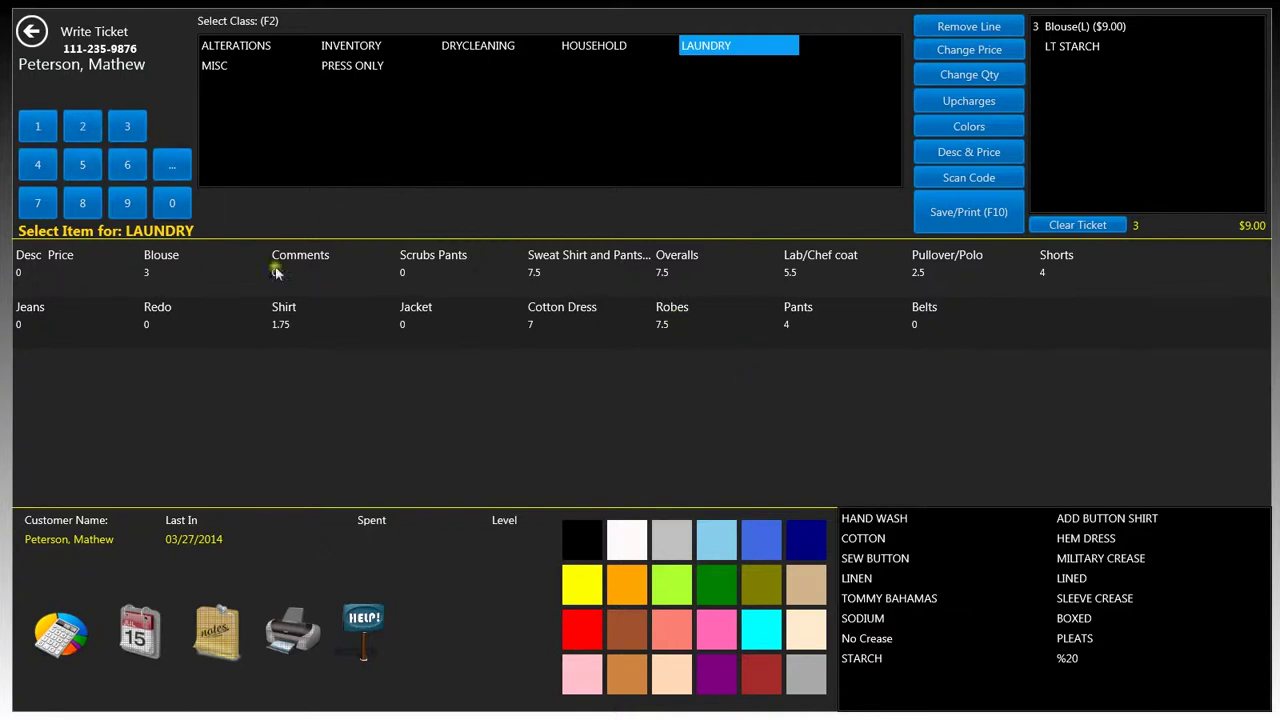
click(759, 337)
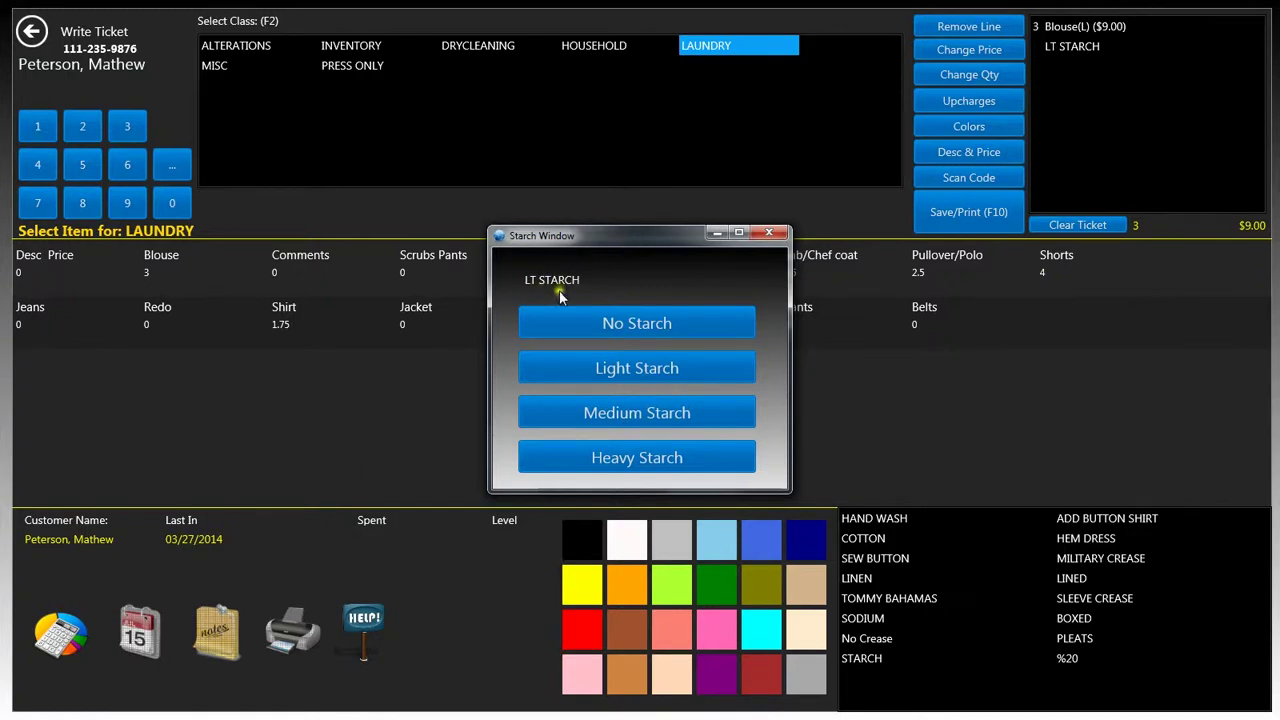
click(639, 368)
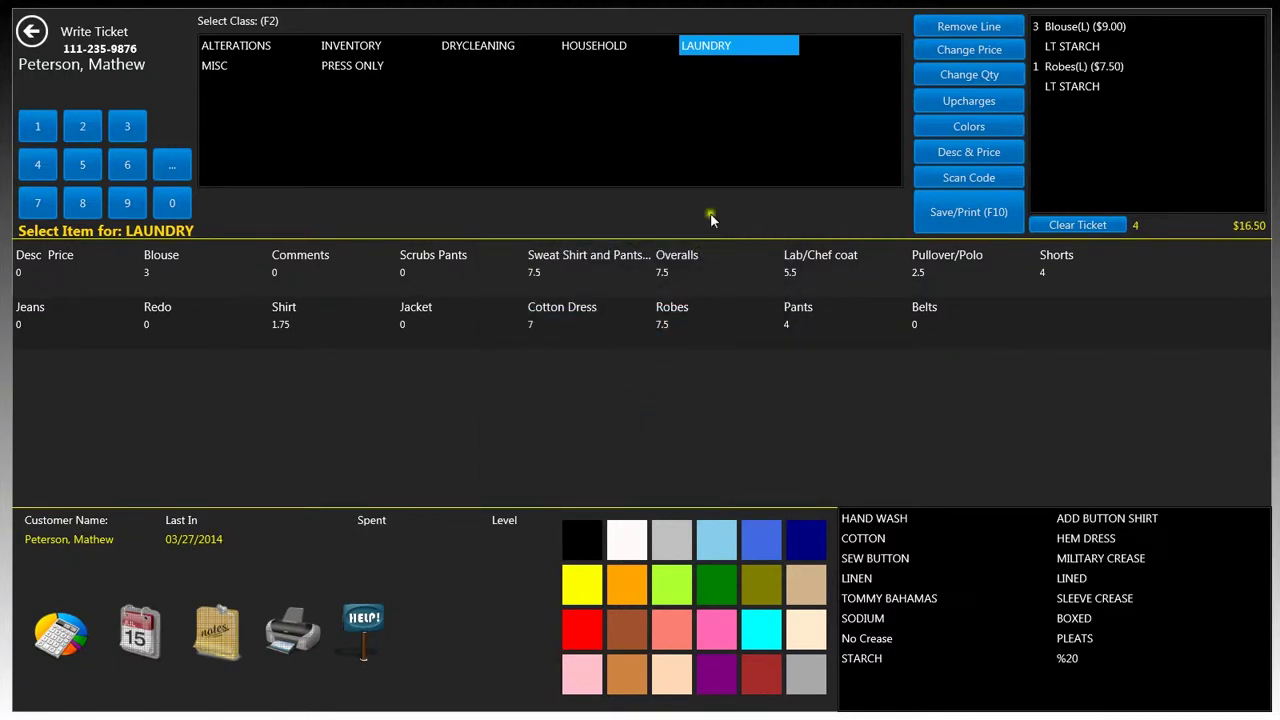
Add one dry-cleaned vest ($3.75) with an attached invisible zipper alteration ($10.00)
click(506, 48)
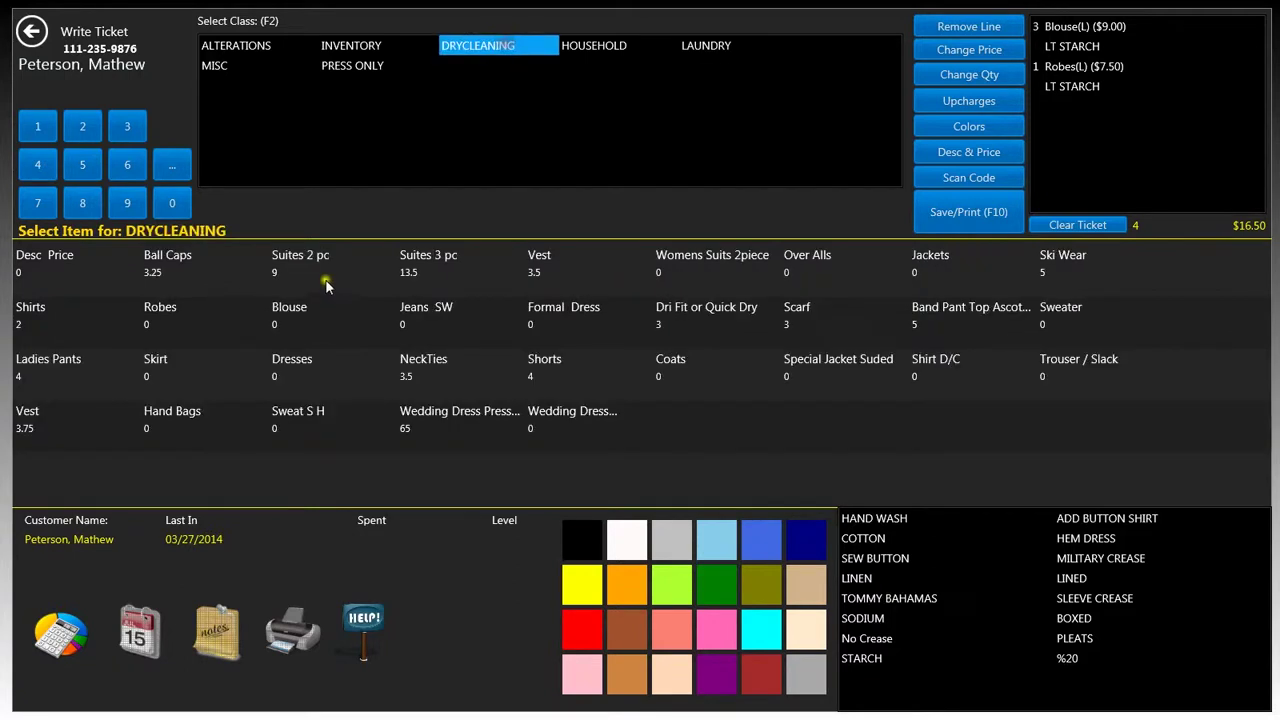
click(38, 126)
click(117, 433)
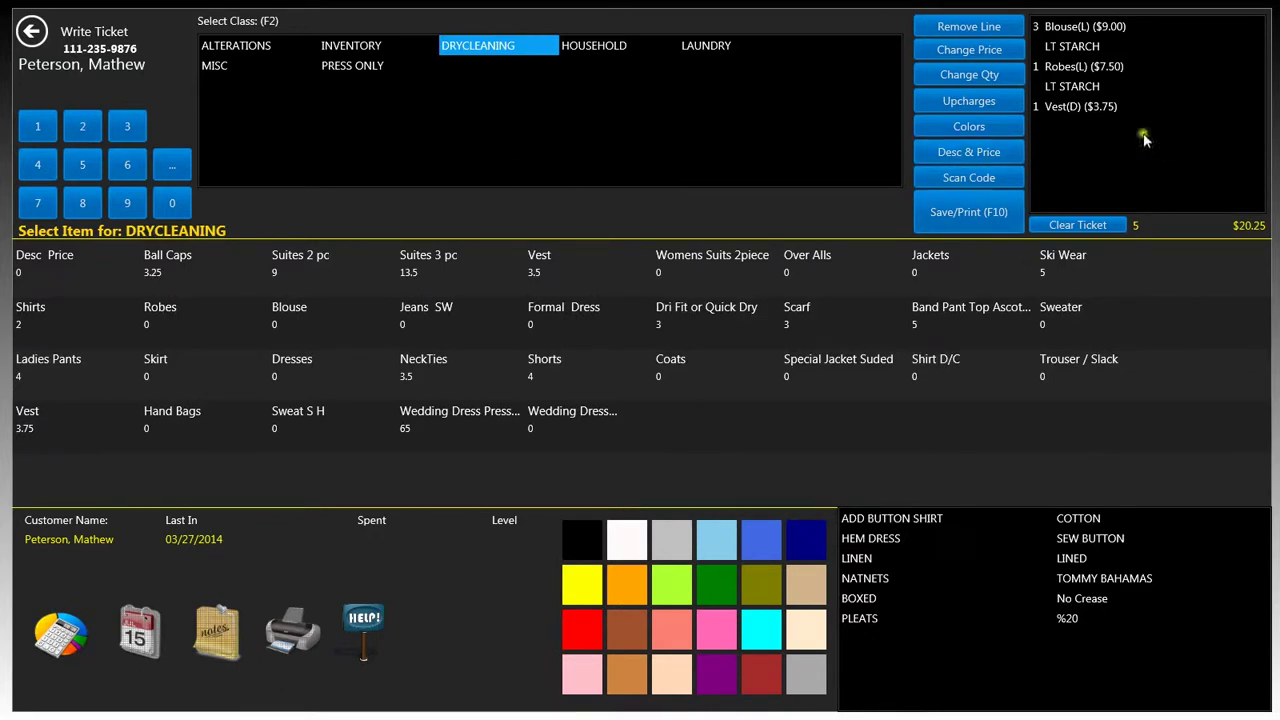
click(262, 46)
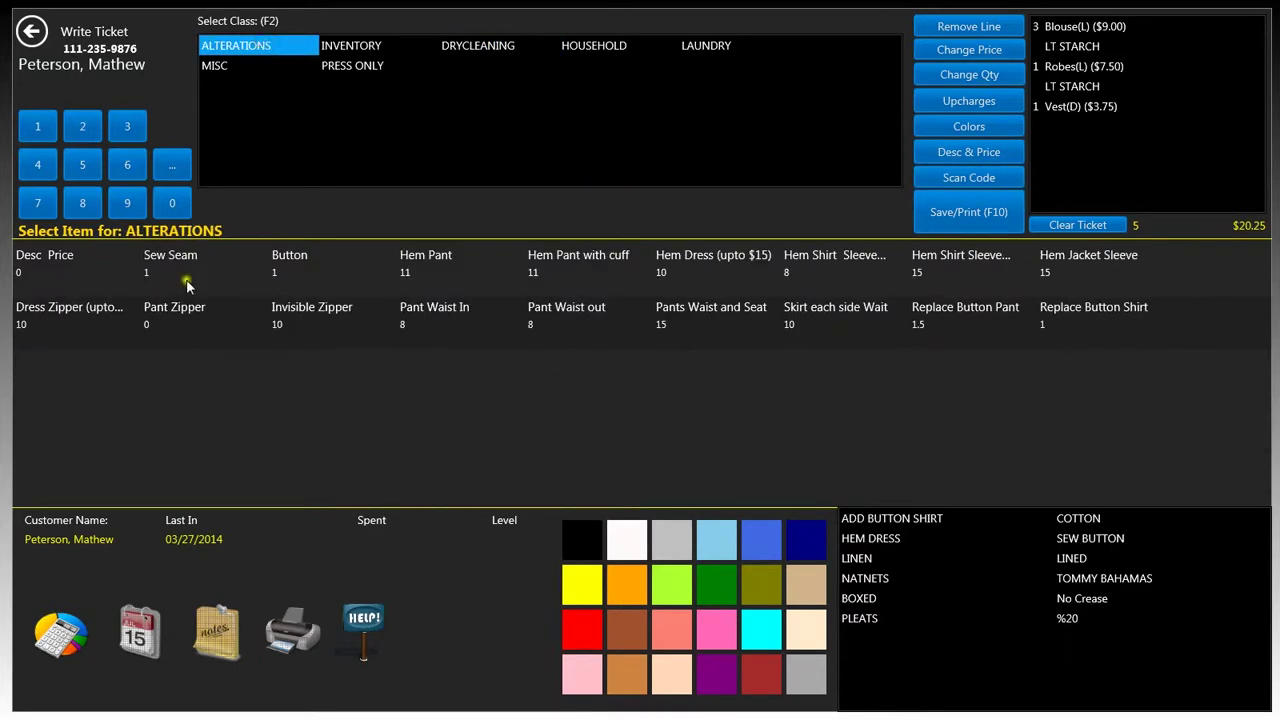
click(308, 326)
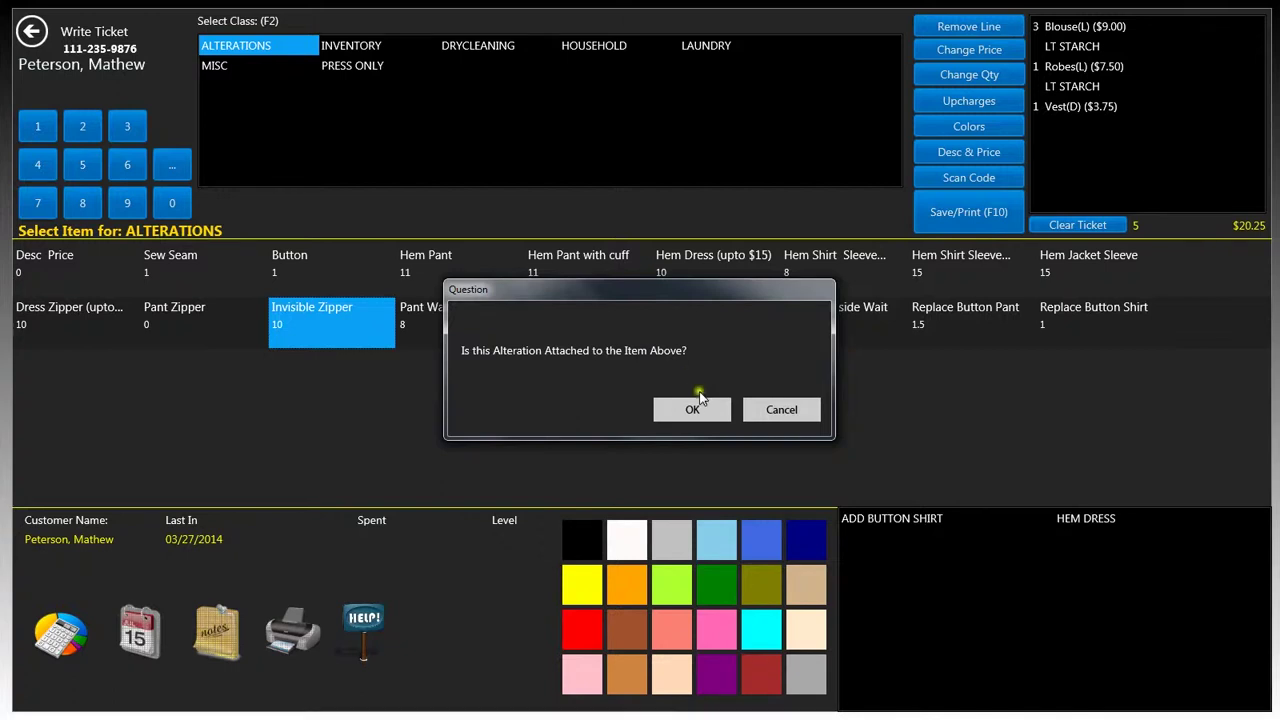
click(694, 418)
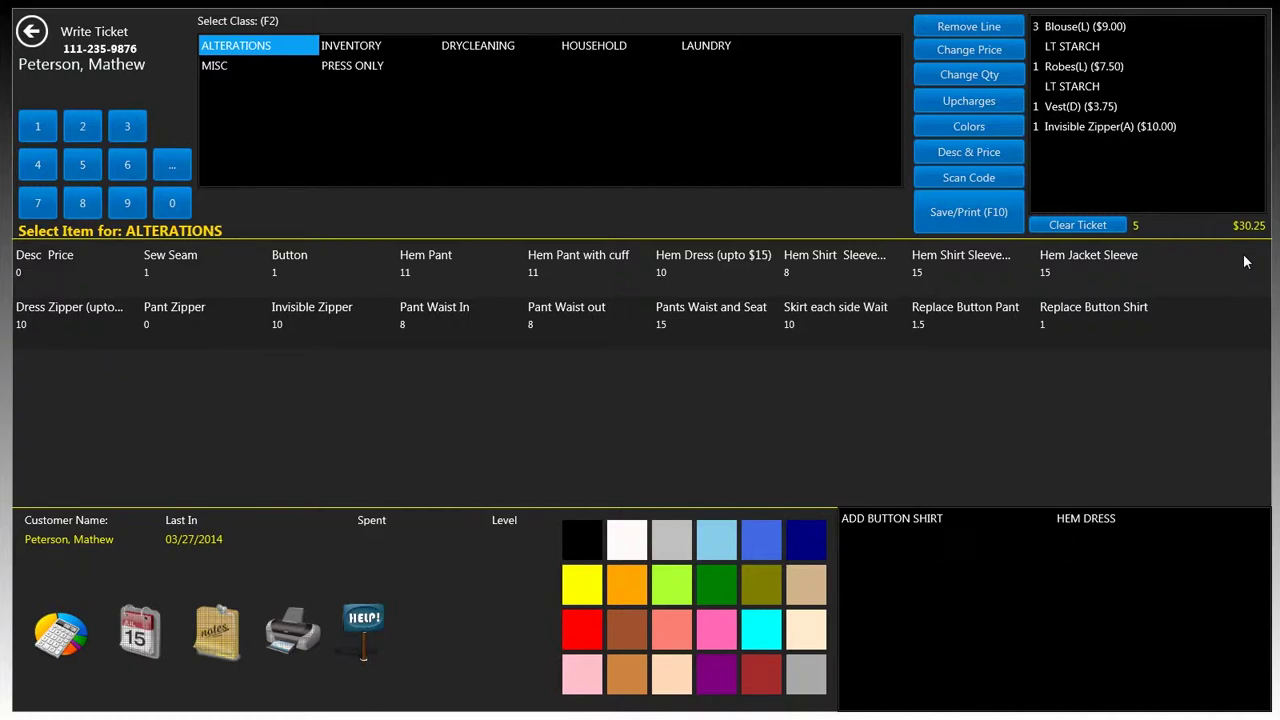
Add a custom dry-cleaning line 'Ugly Sweater' at $3.50 and select it on the ticket
click(1229, 259)
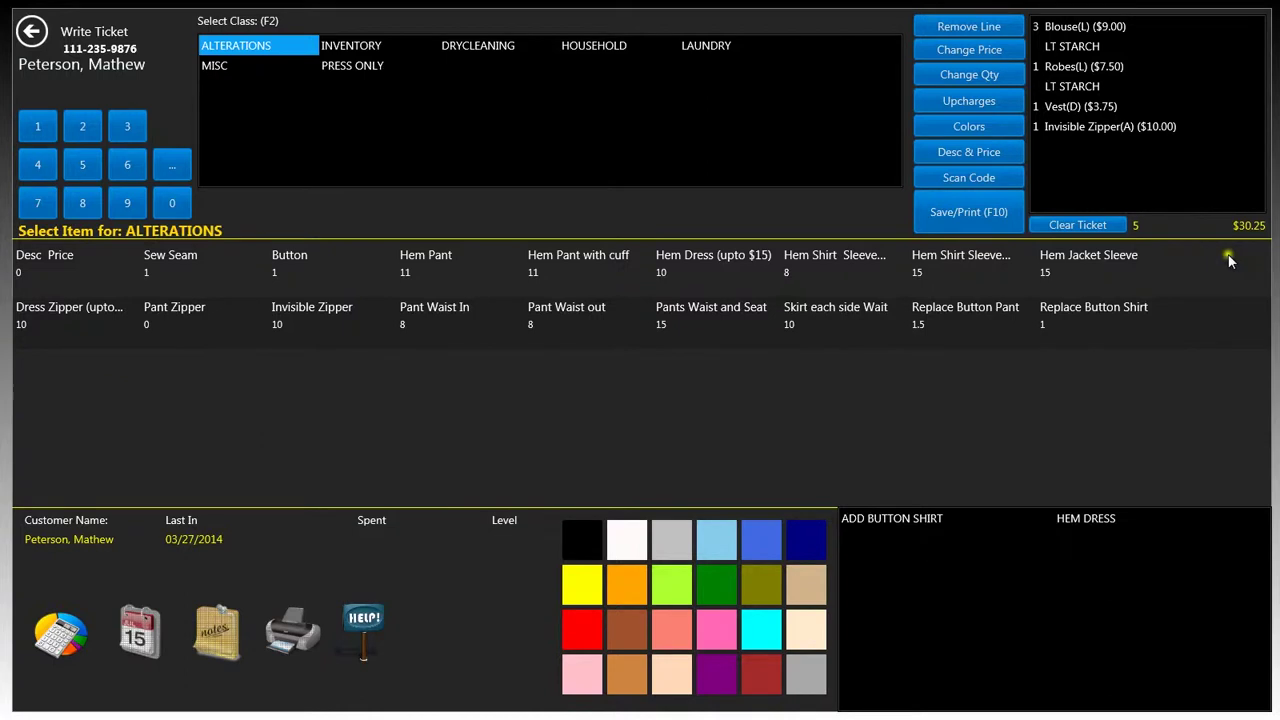
click(492, 47)
click(424, 182)
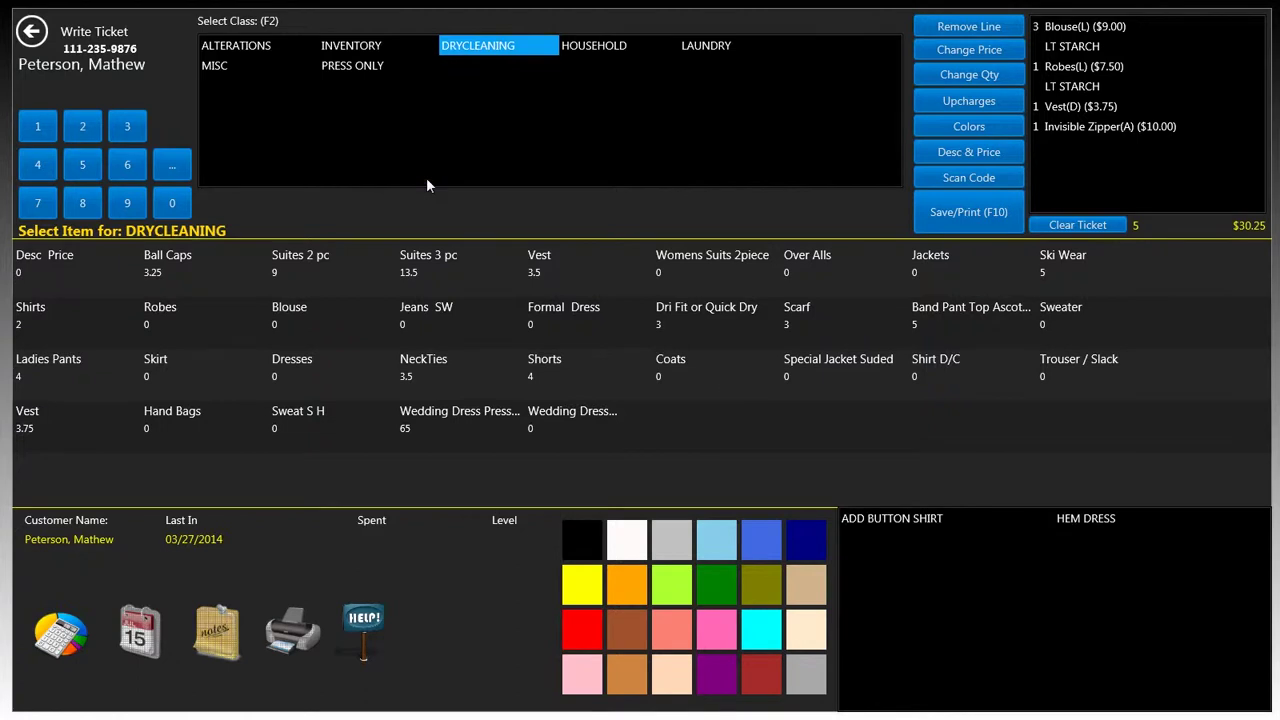
click(426, 184)
click(60, 270)
click(38, 275)
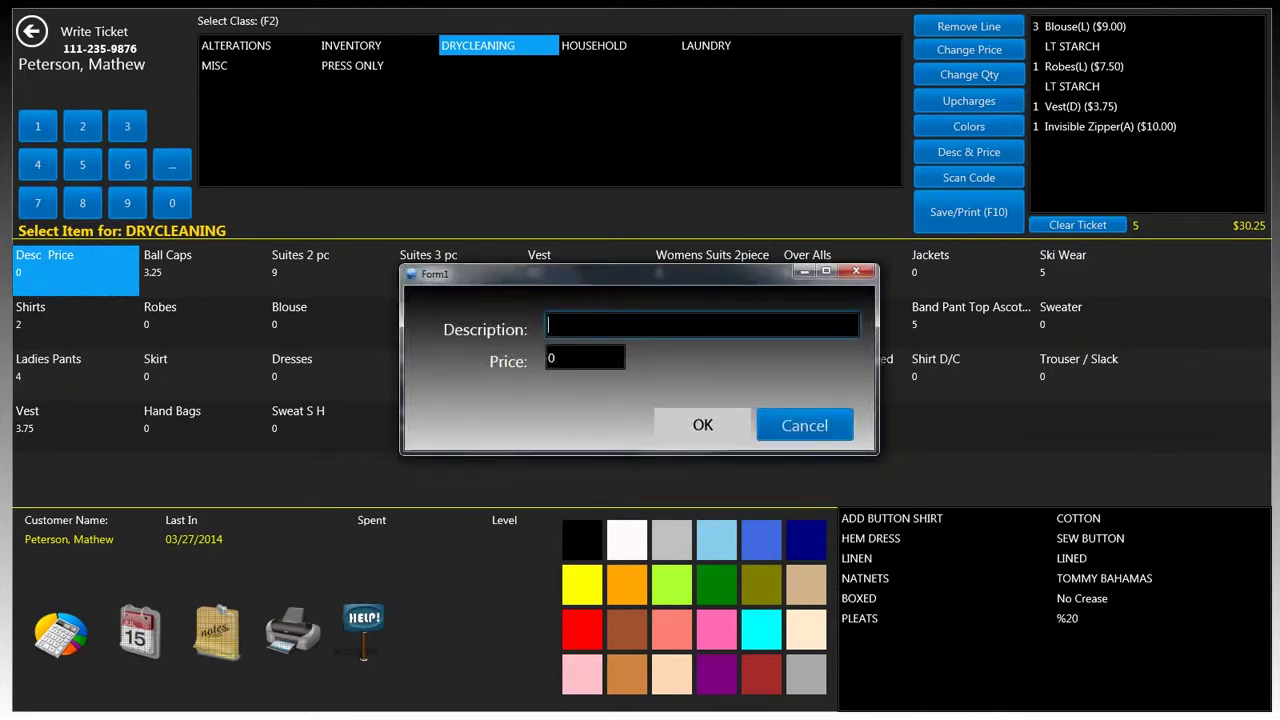
text(Ugly Sweater)
key(Tab)
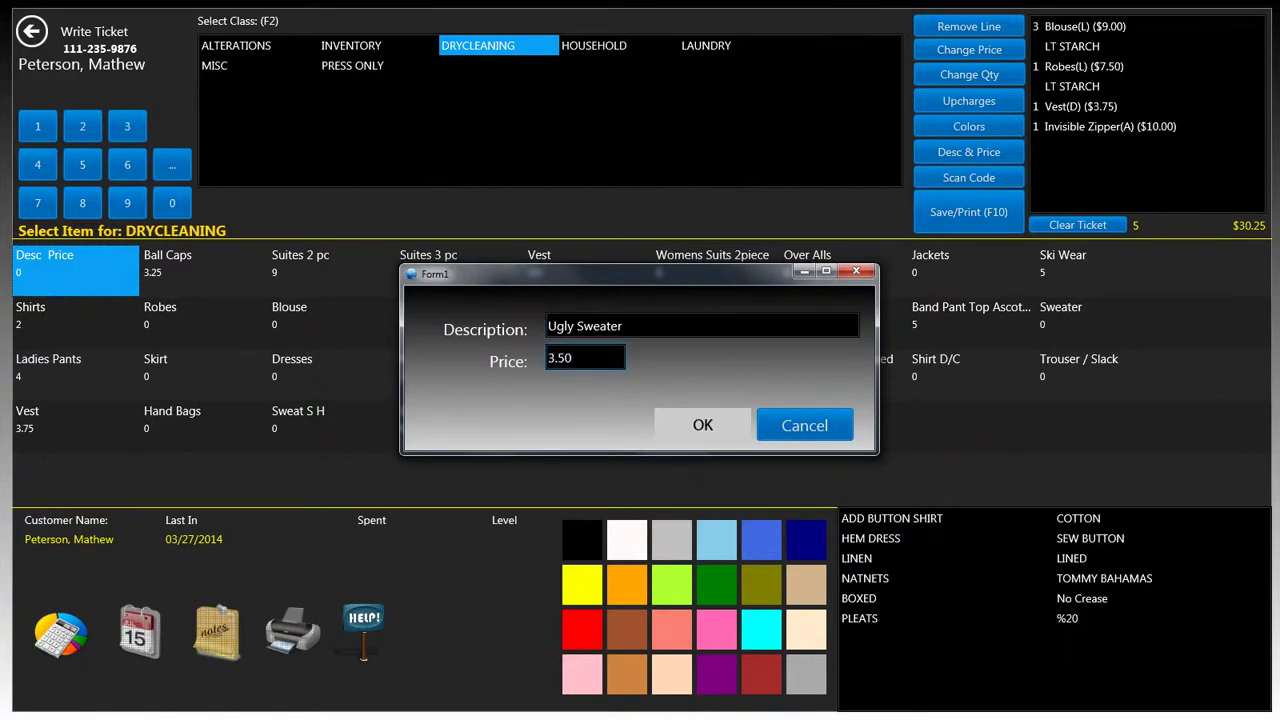
click(666, 425)
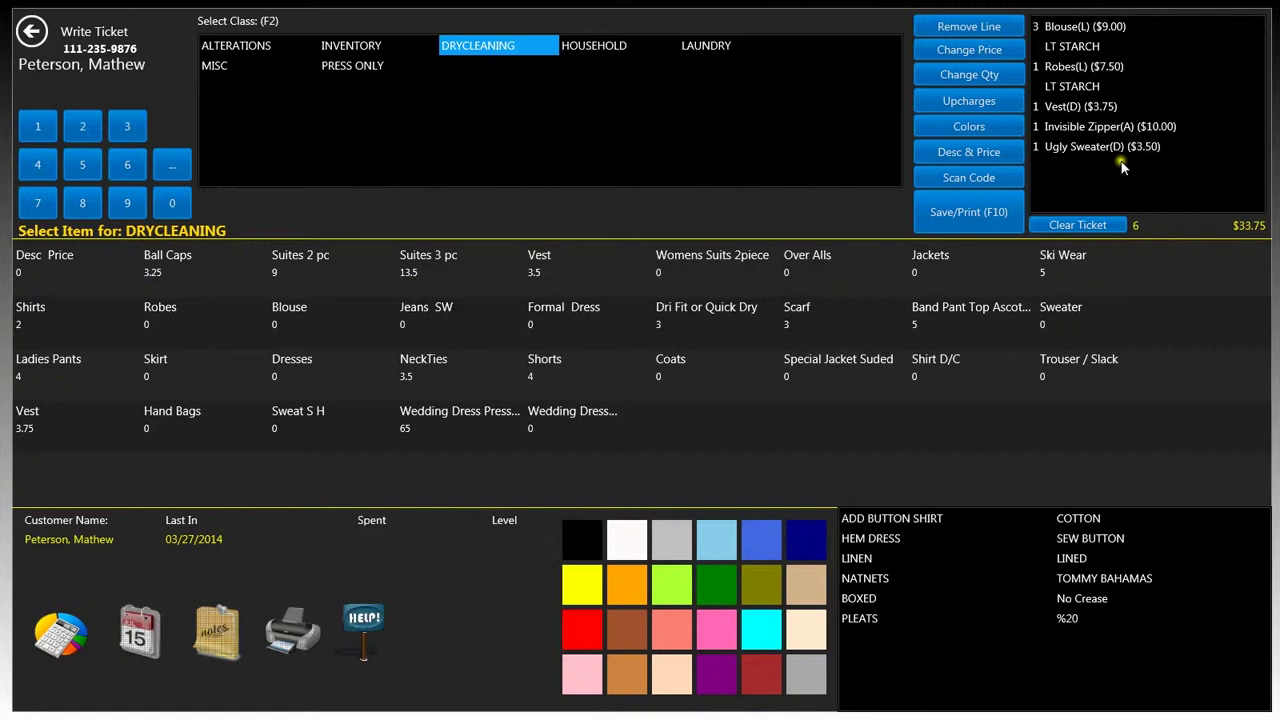
click(1068, 147)
key(Up)
key(Up)
key(Up)
key(Up)
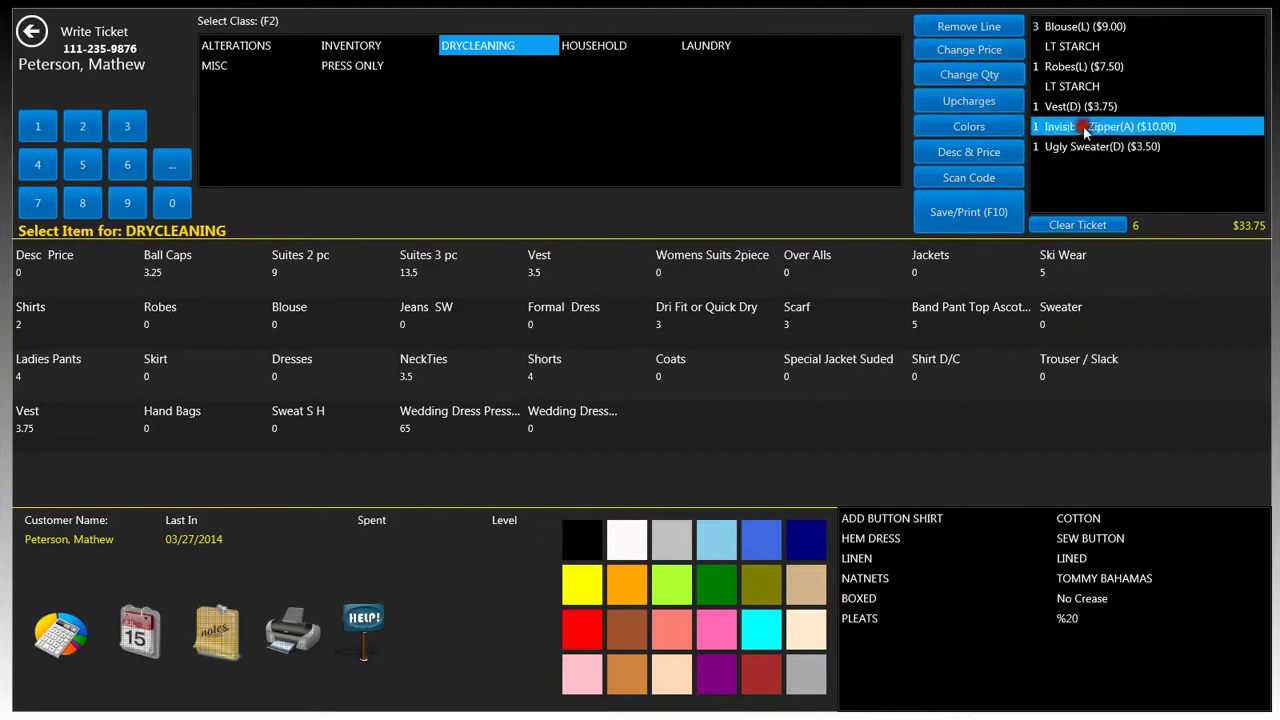
Change the Ugly Sweater line's price to $4.50
click(1092, 150)
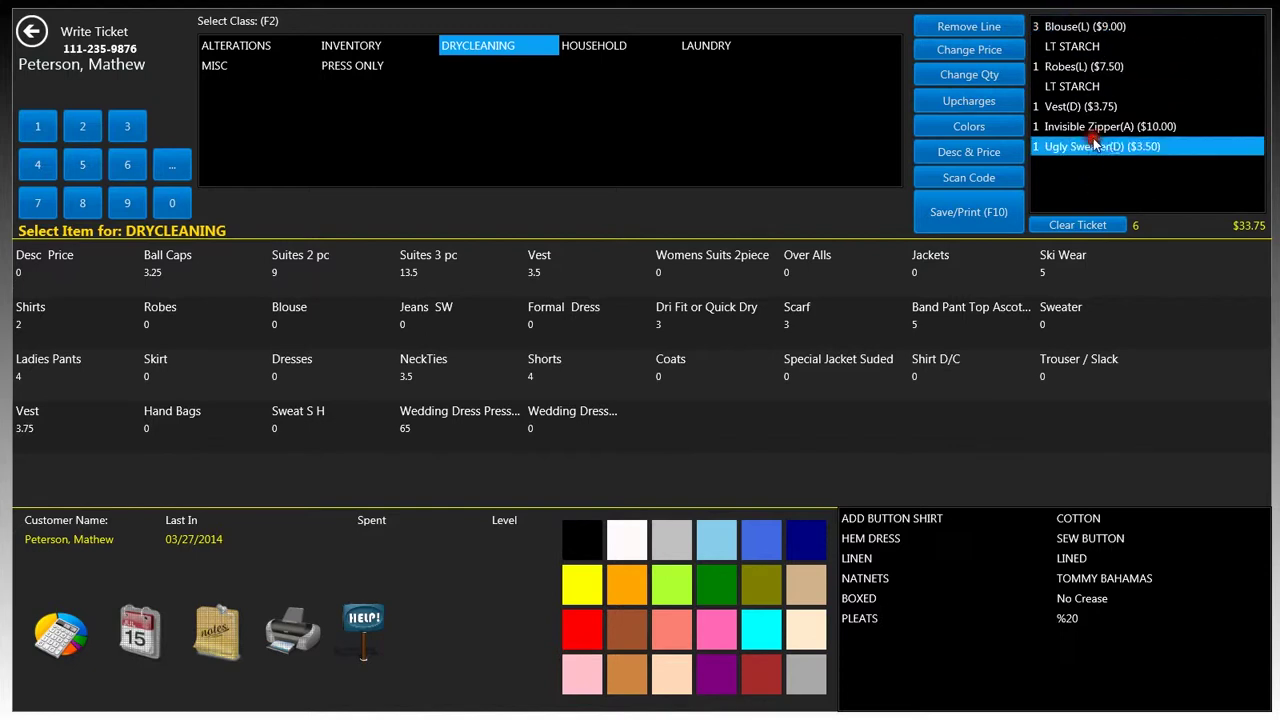
click(985, 50)
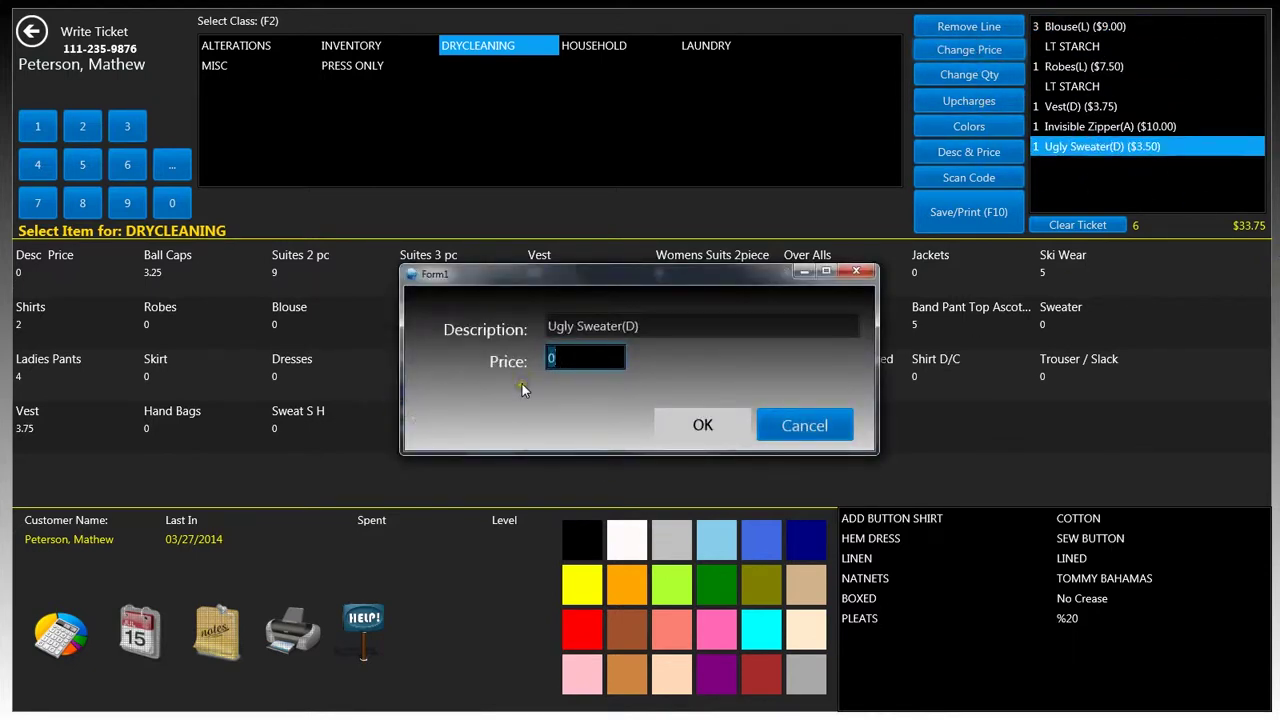
text(4.50)
click(702, 422)
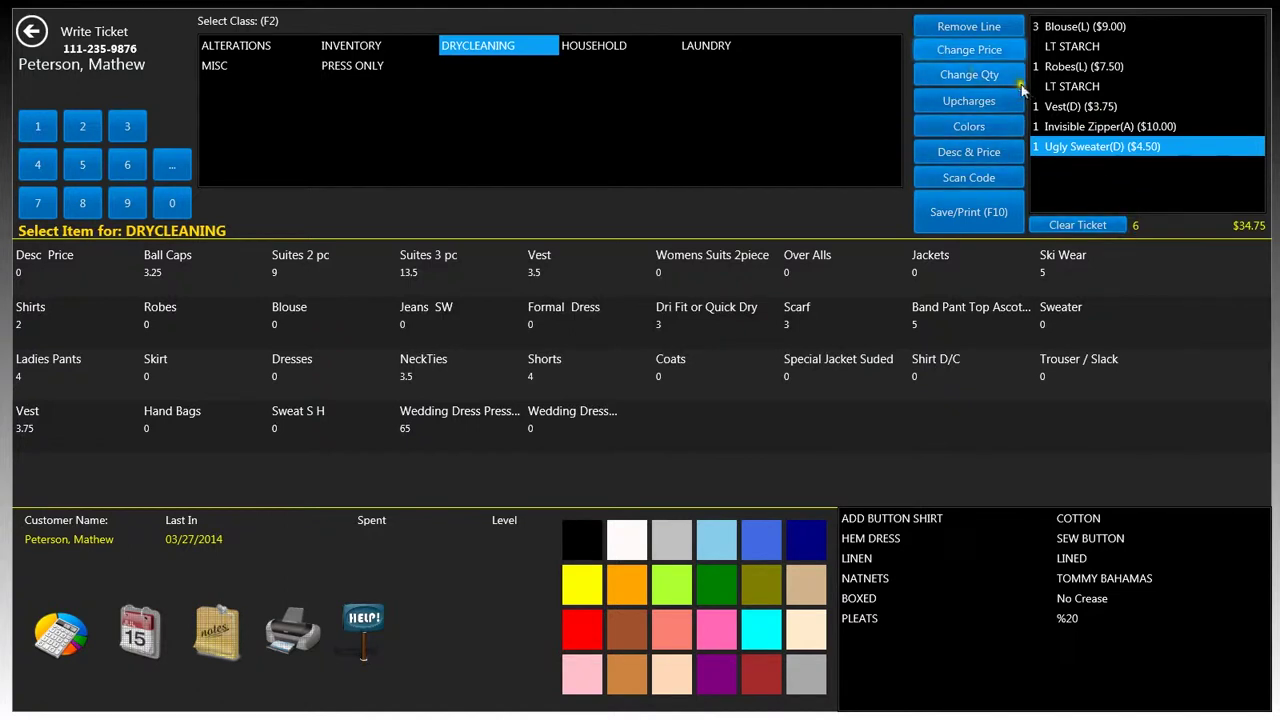
Remove the Vest line from the ticket, leaving a $31.00 total
click(1082, 108)
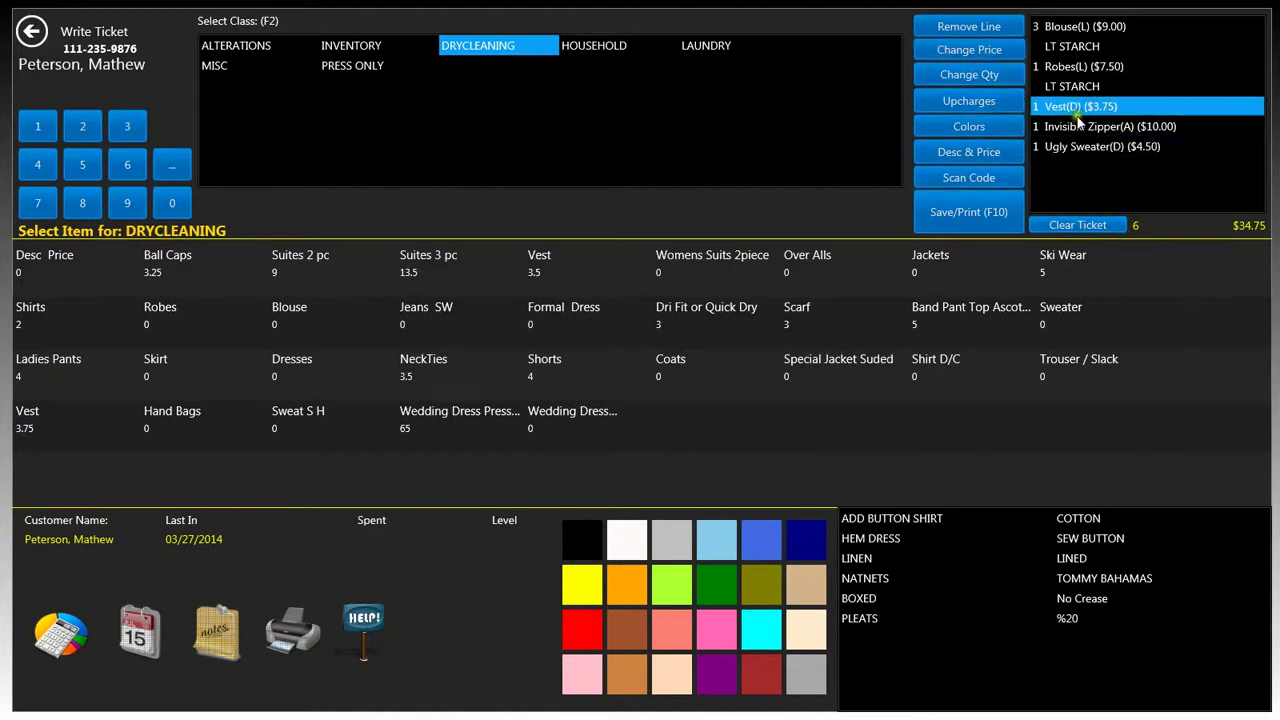
click(972, 78)
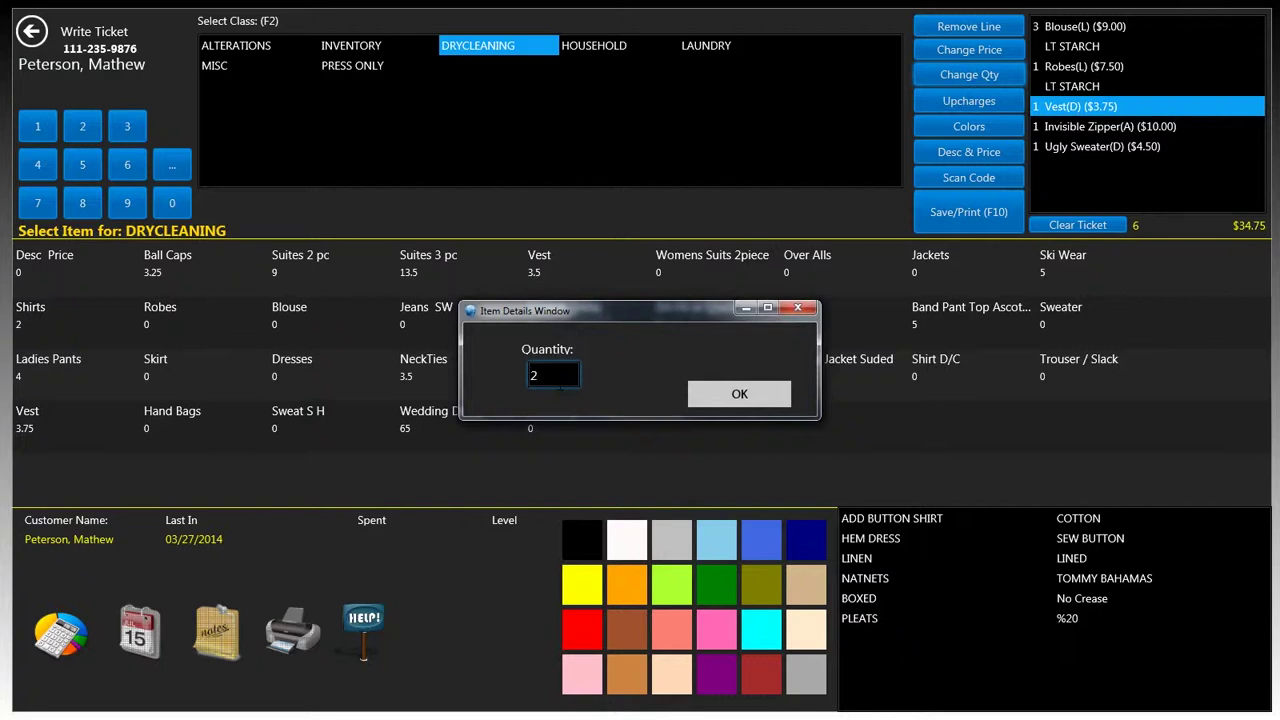
key(Return)
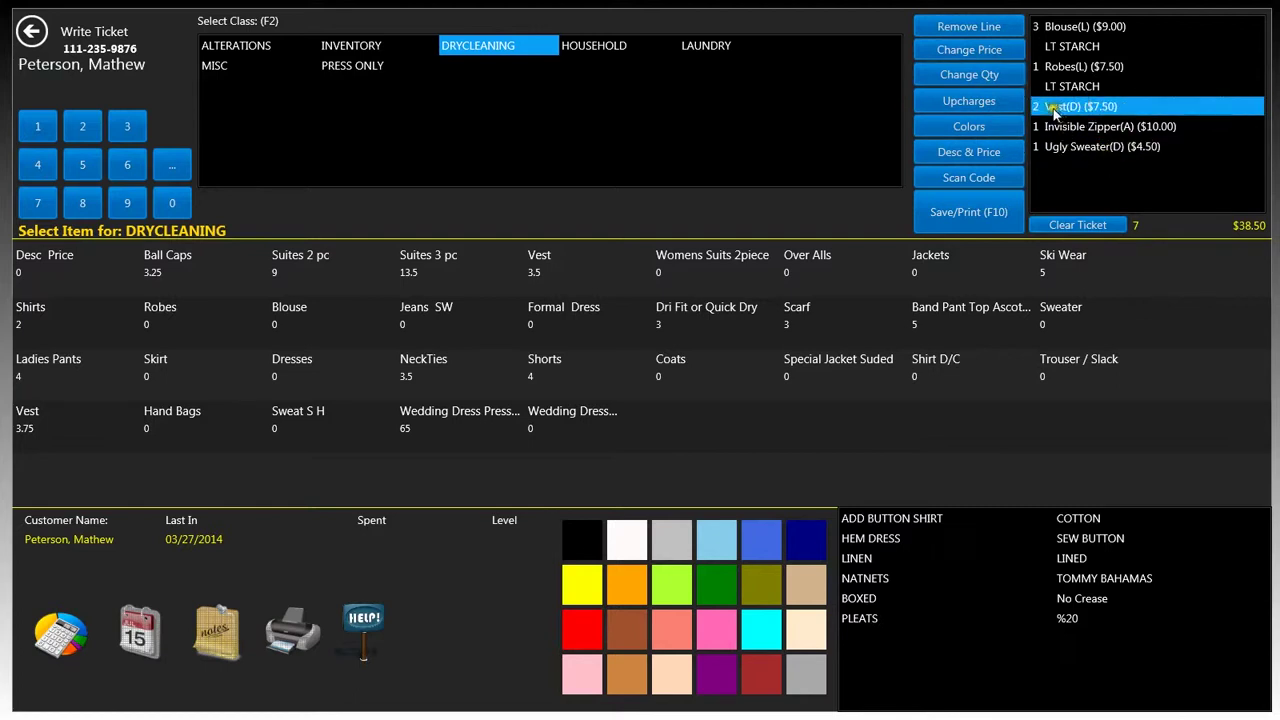
click(965, 27)
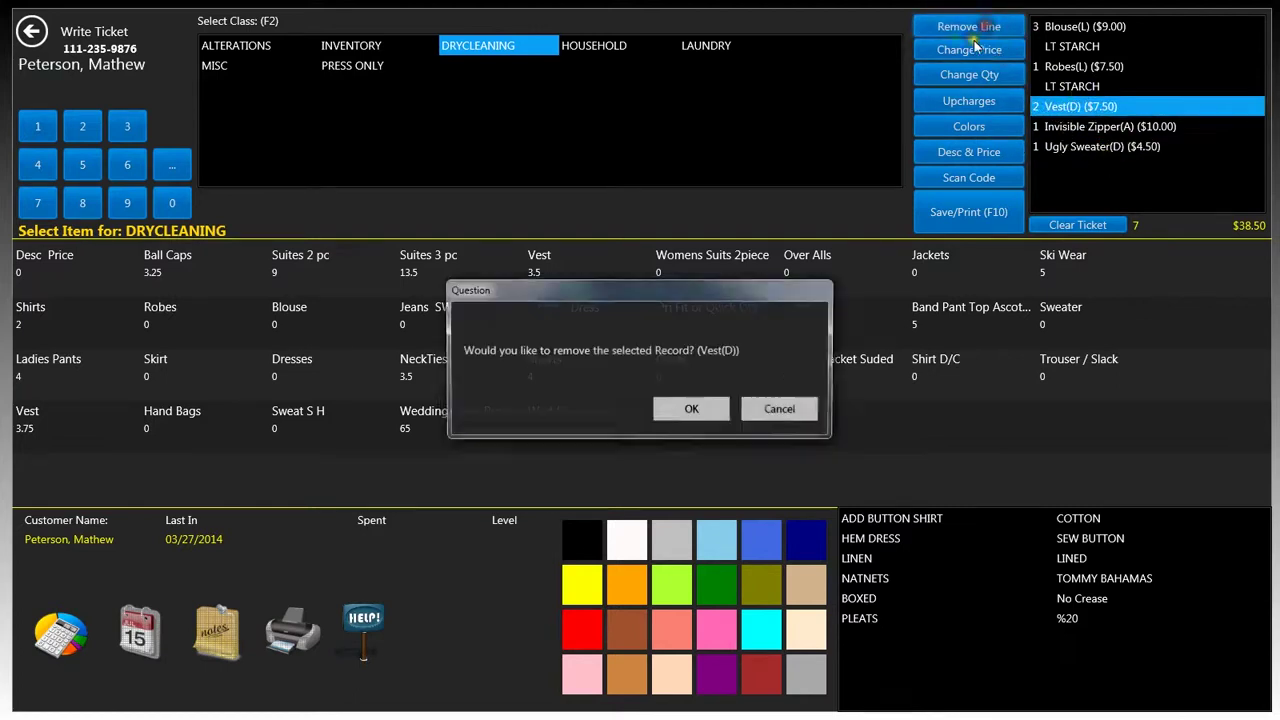
drag(642, 291, 627, 284)
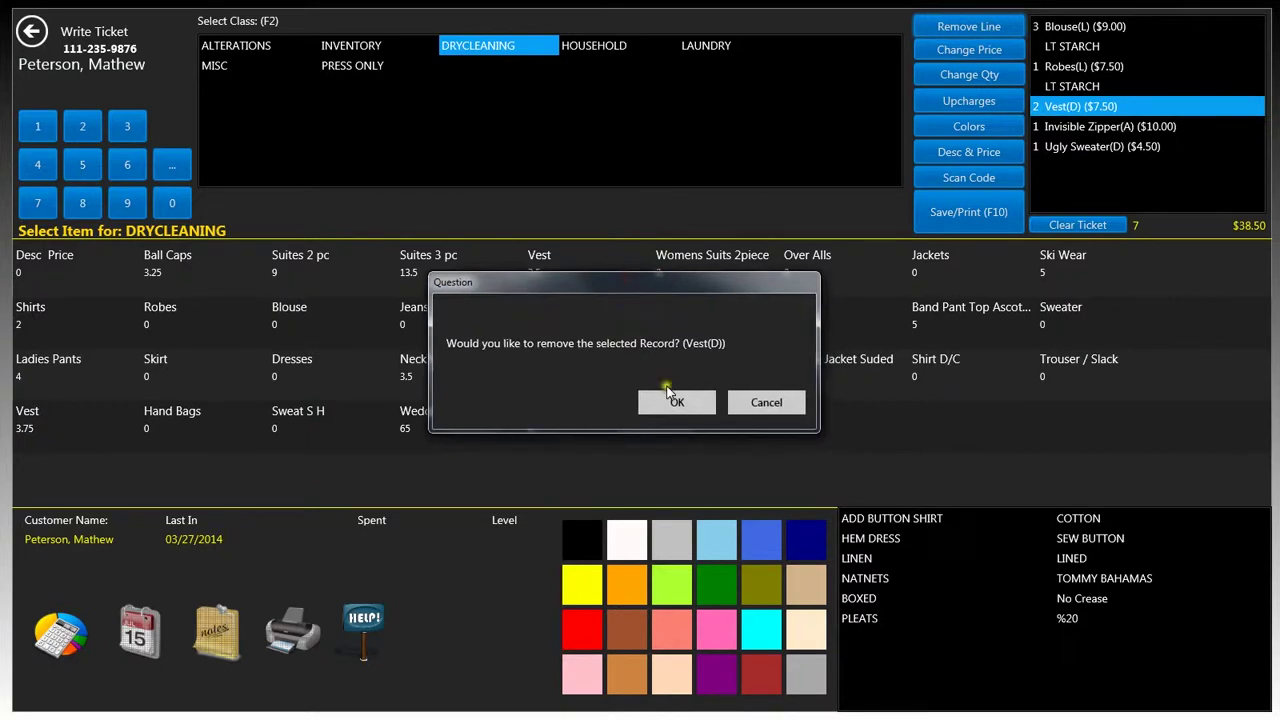
click(674, 402)
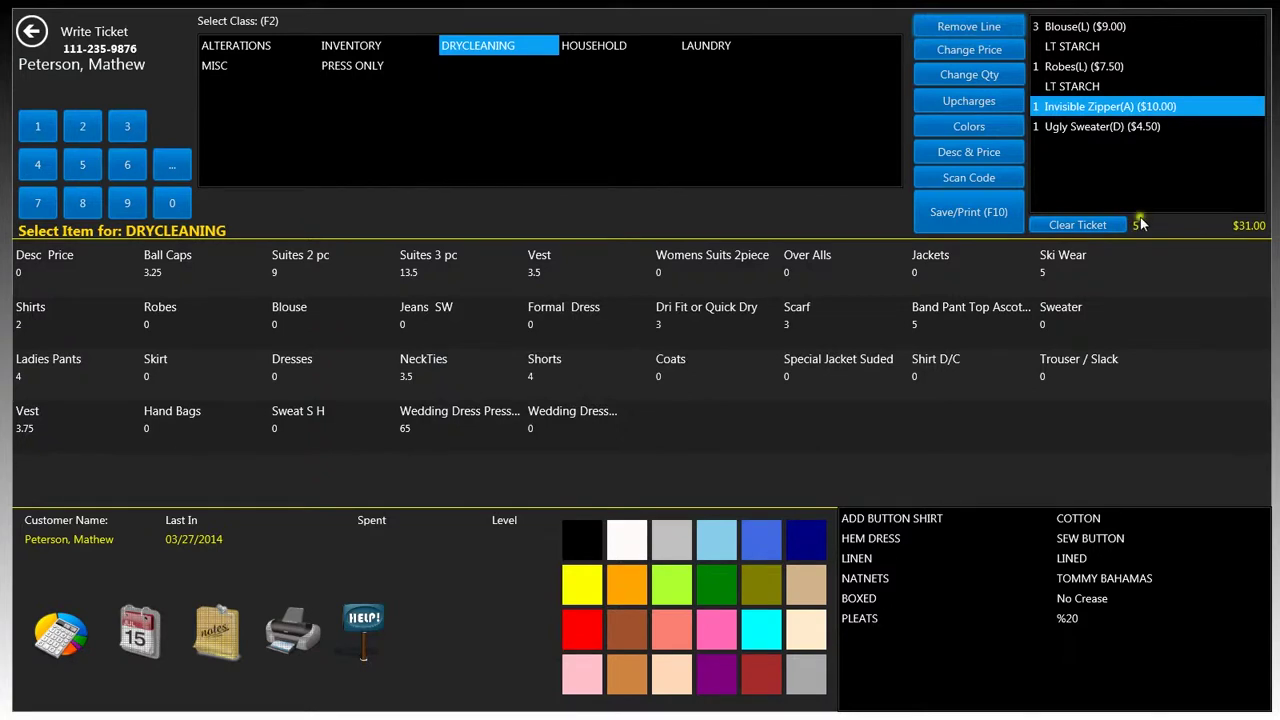
click(985, 96)
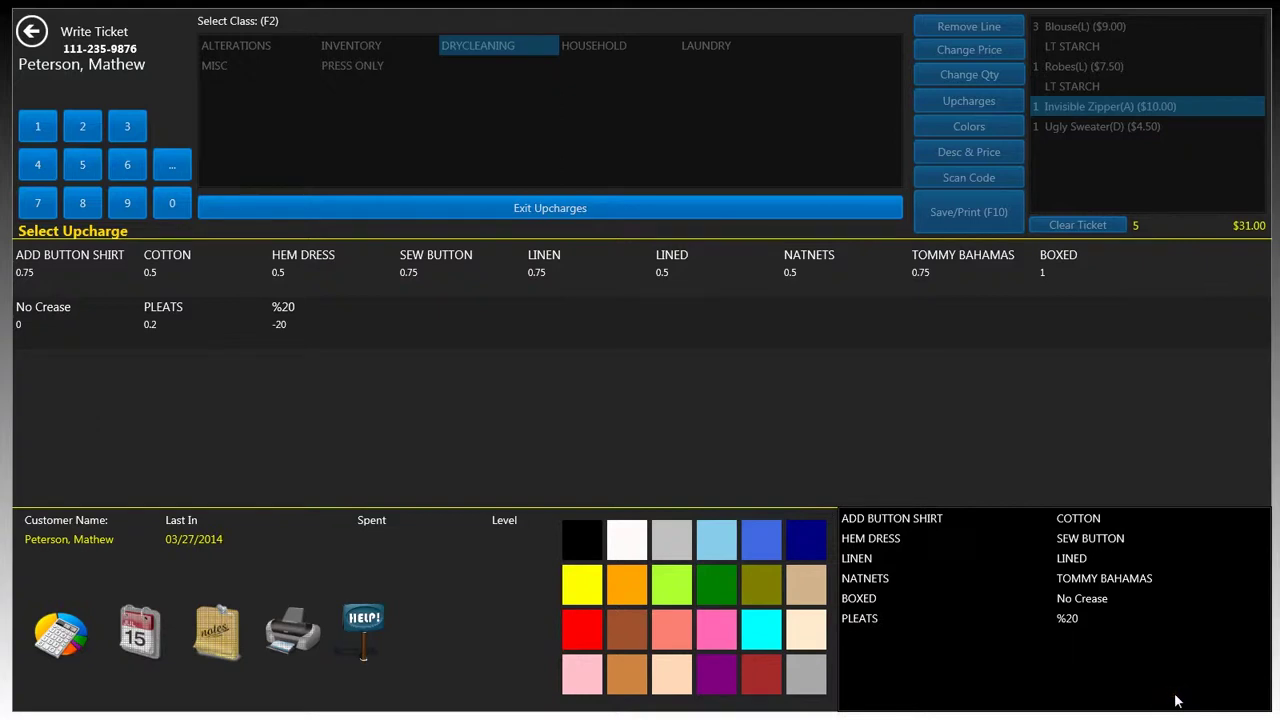
click(1175, 570)
click(1160, 514)
click(1022, 517)
click(1218, 541)
click(576, 208)
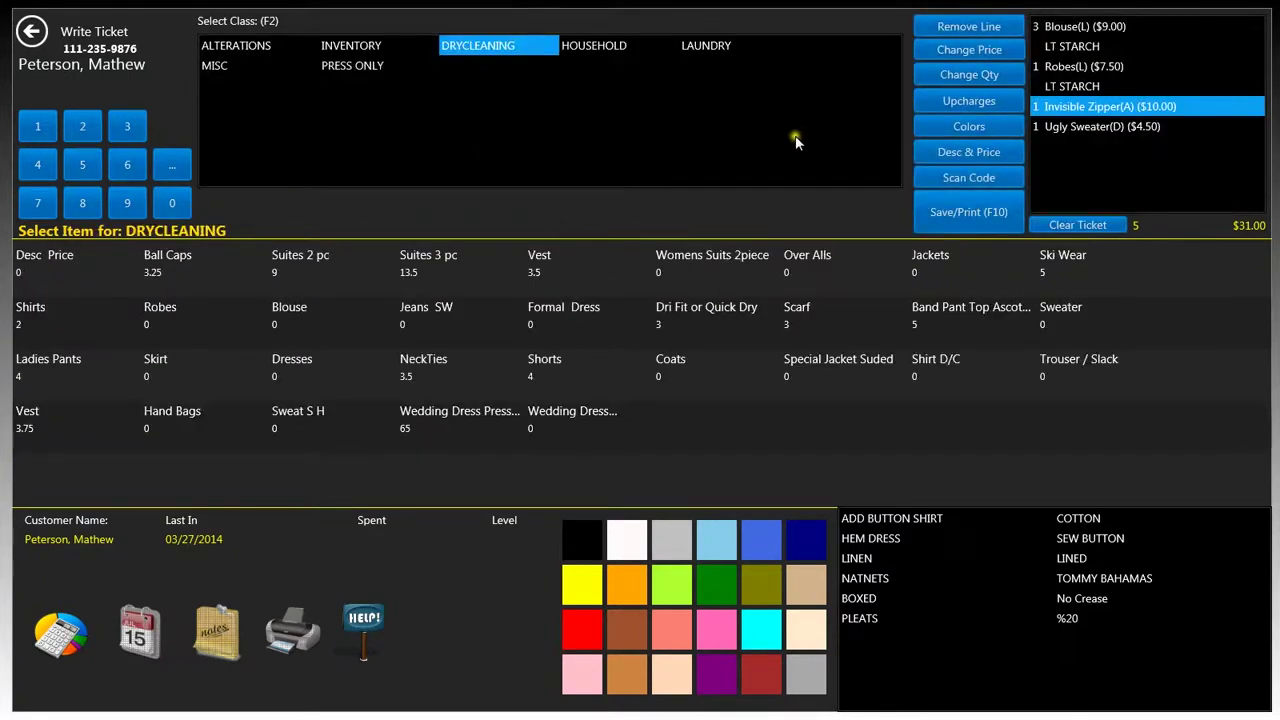
Save the ticket to checkout with pickup on 03/29/2014 and a $5.00 coupon, leaving $28.08 due
click(950, 222)
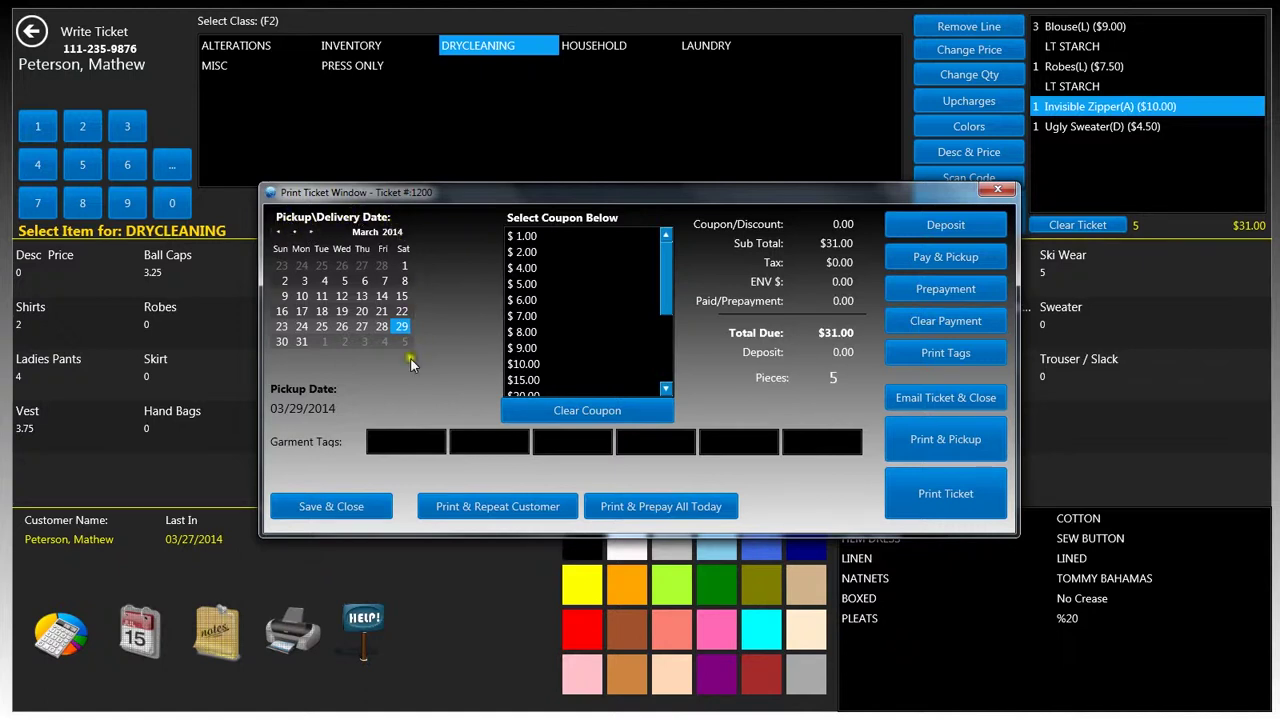
click(301, 341)
click(312, 233)
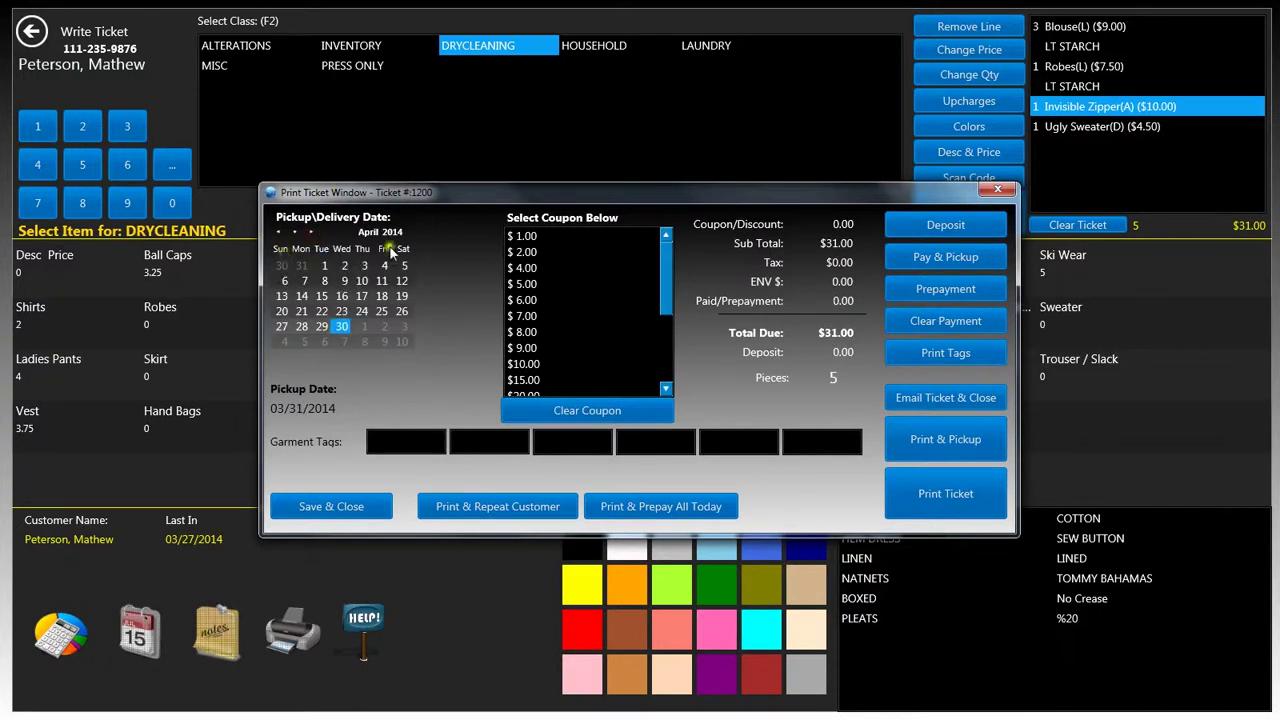
click(277, 232)
click(400, 326)
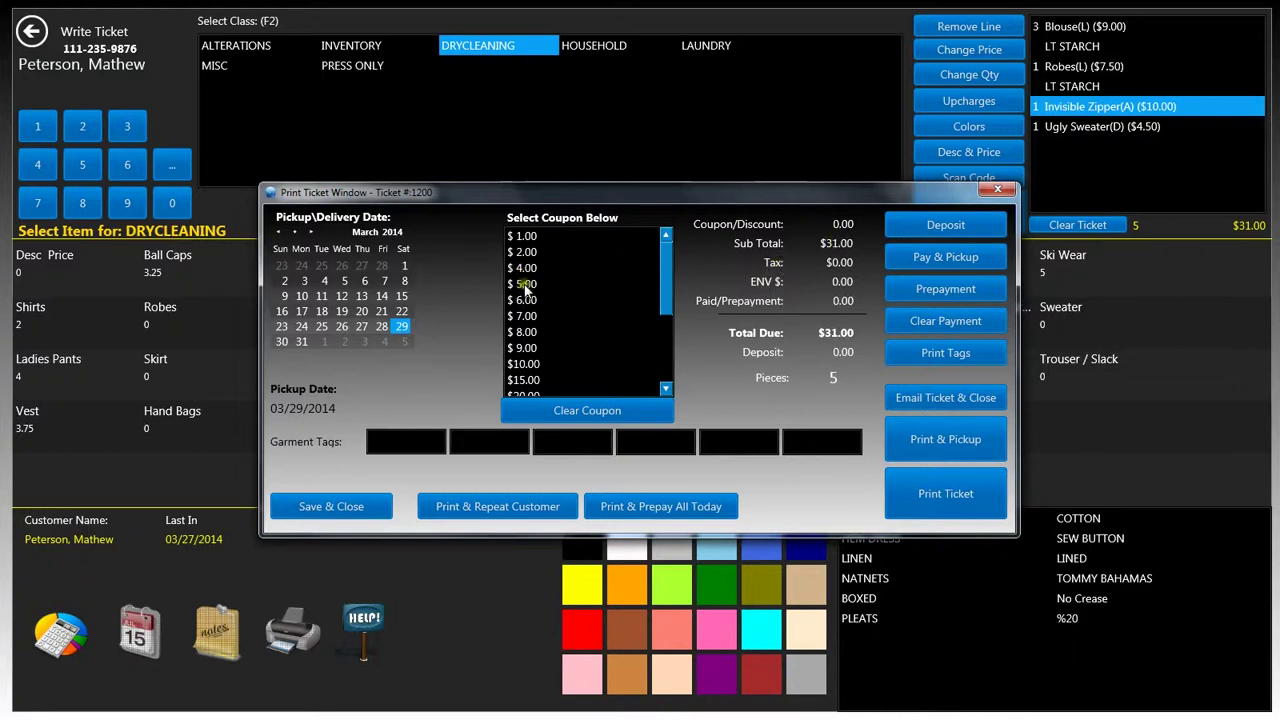
click(545, 284)
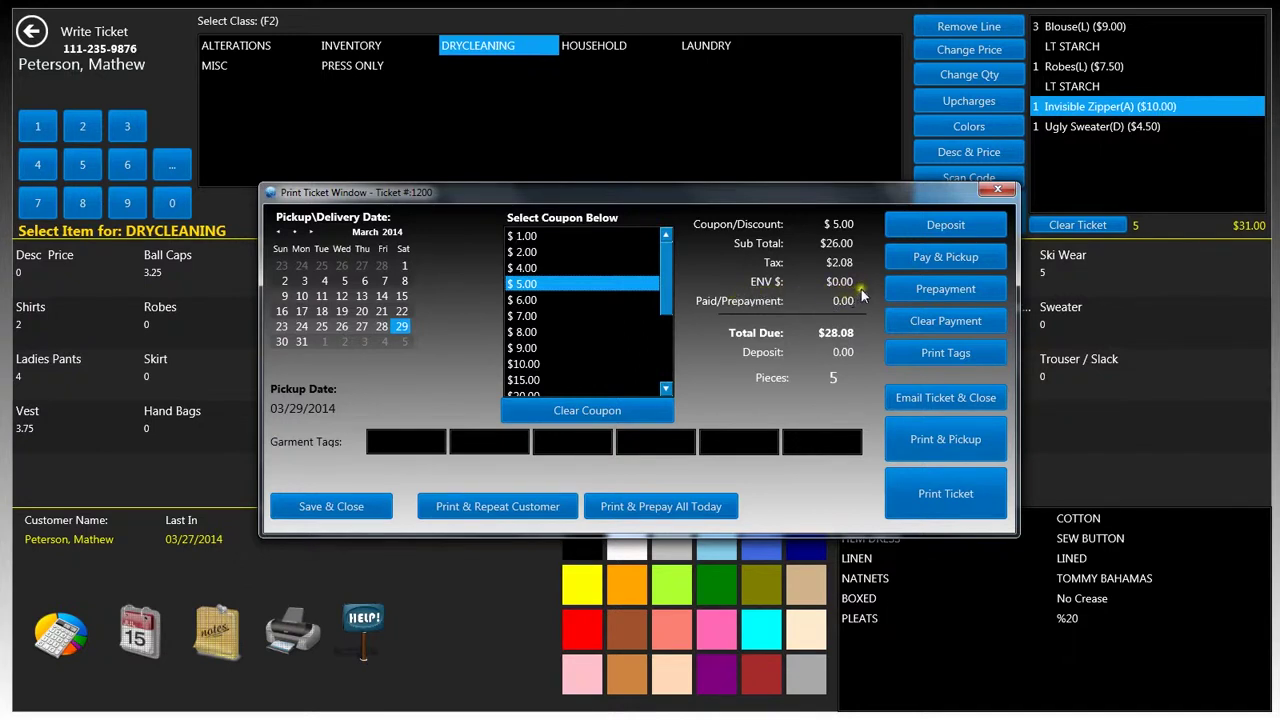
Take a $10.00 cash prepayment and accept the underpayment notice, leaving $18.08 due
click(945, 288)
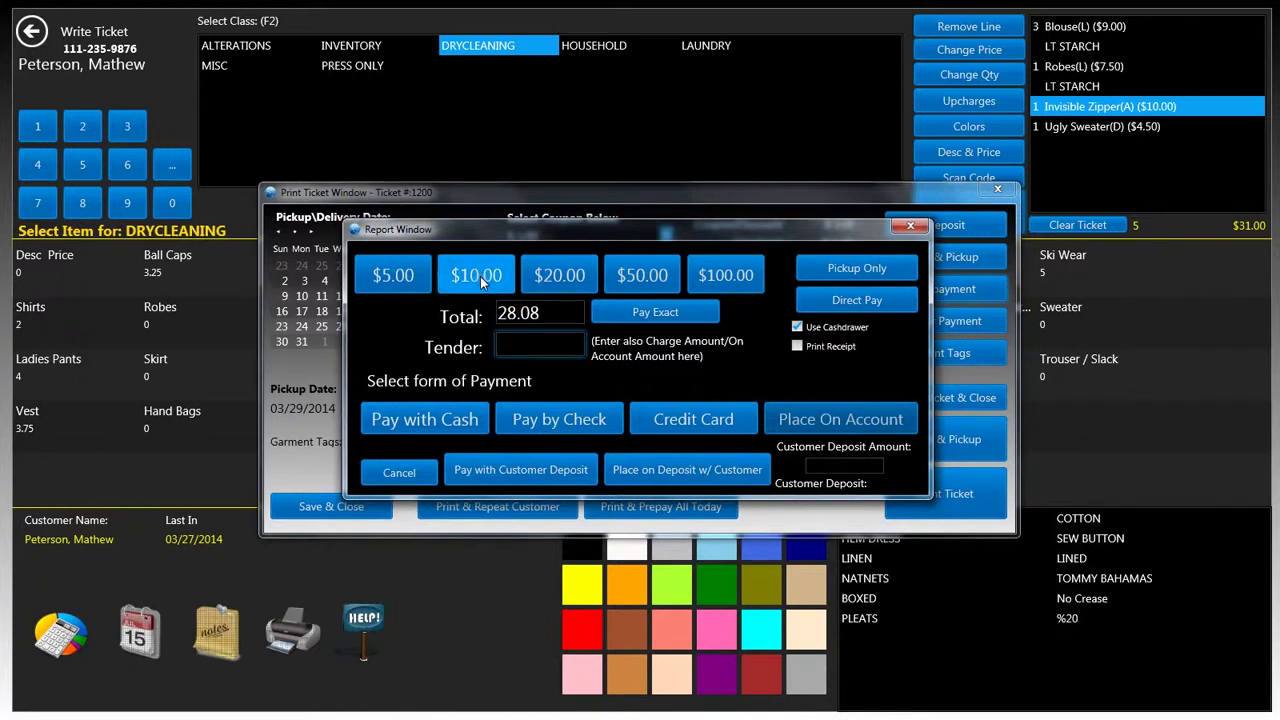
click(480, 276)
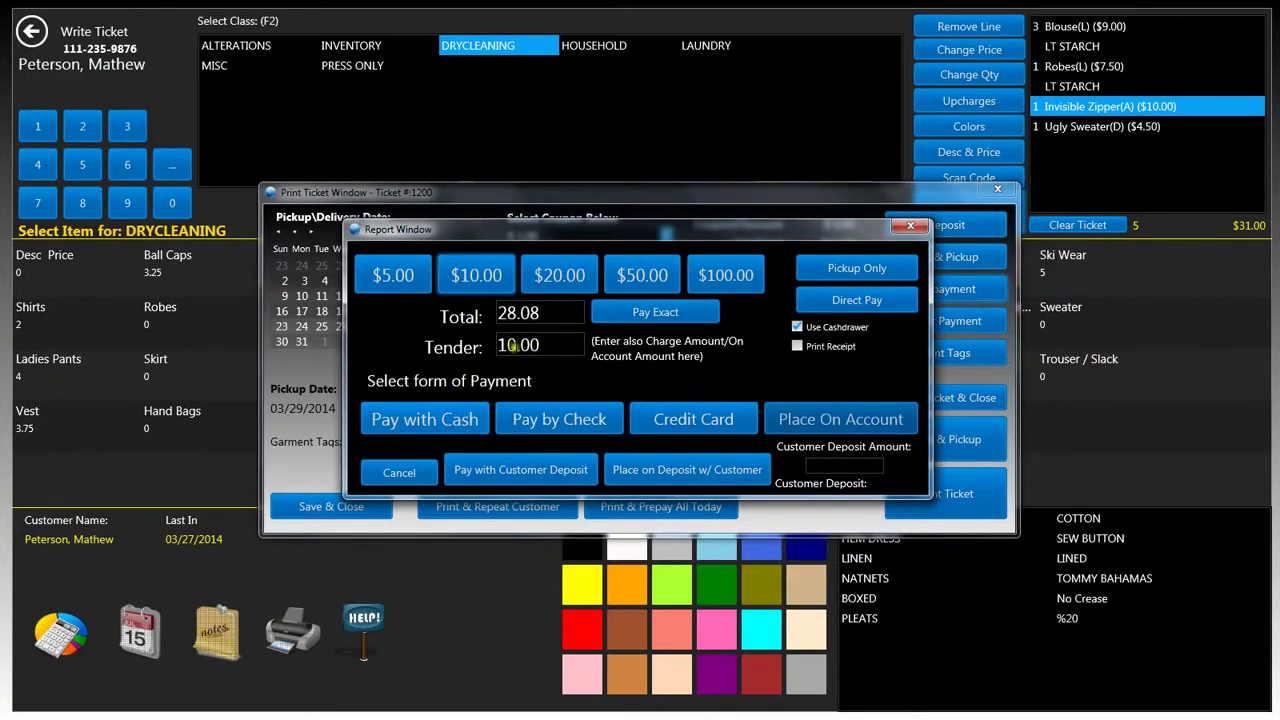
click(432, 424)
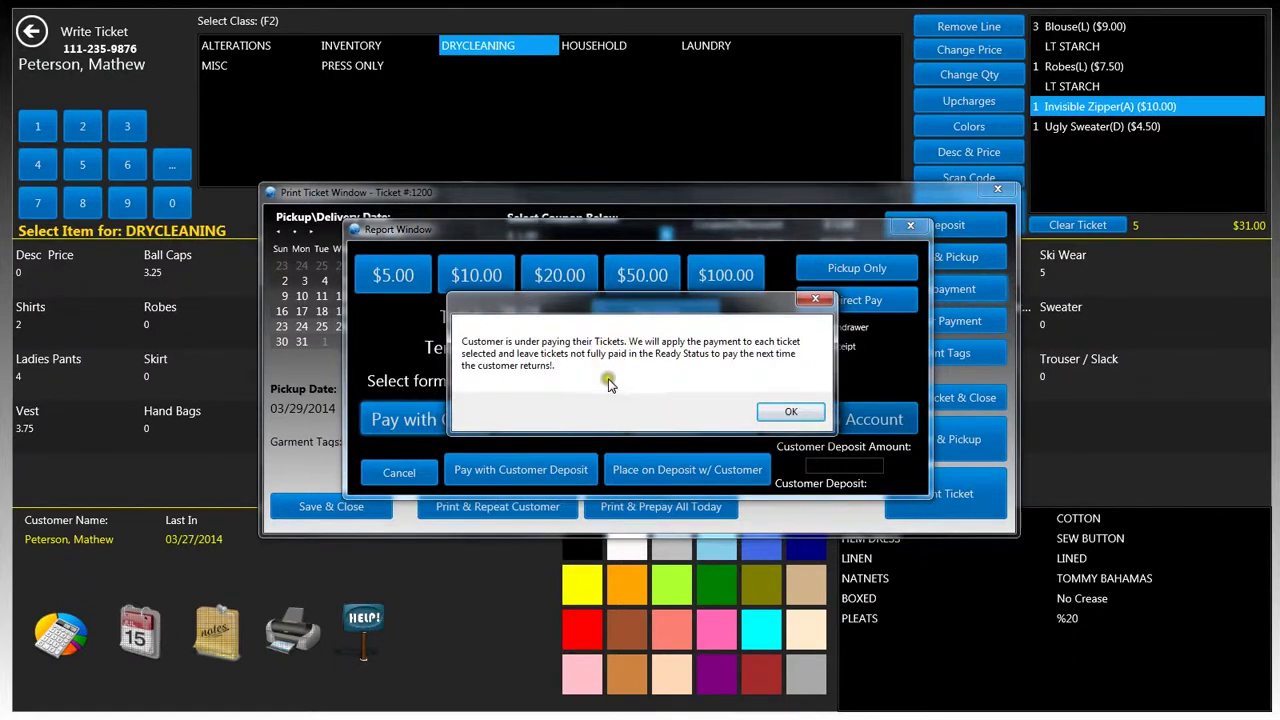
click(798, 414)
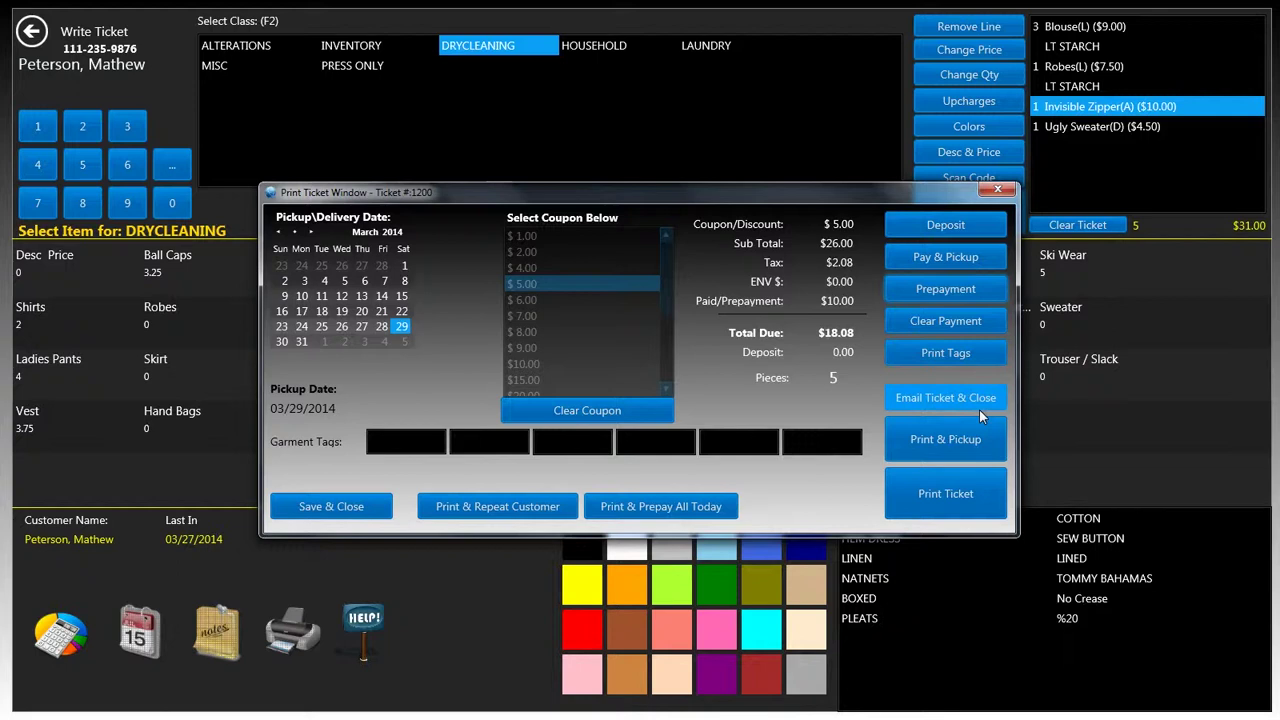
click(946, 455)
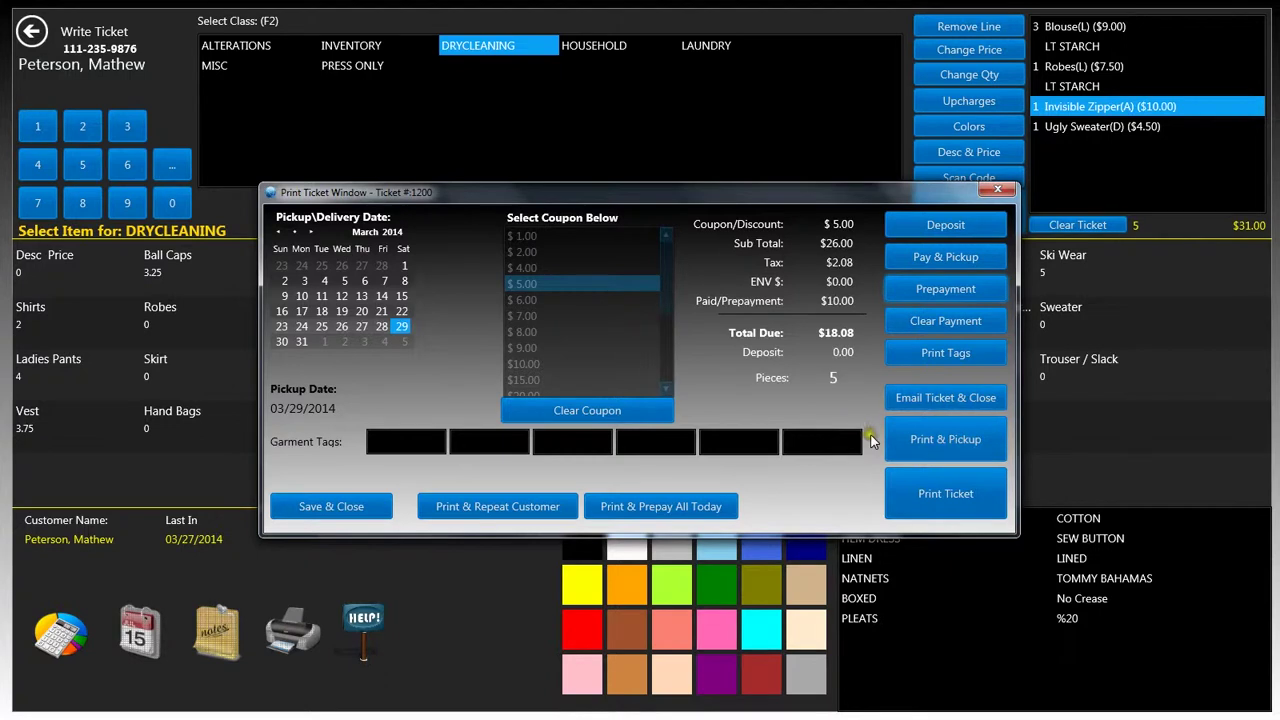
click(930, 453)
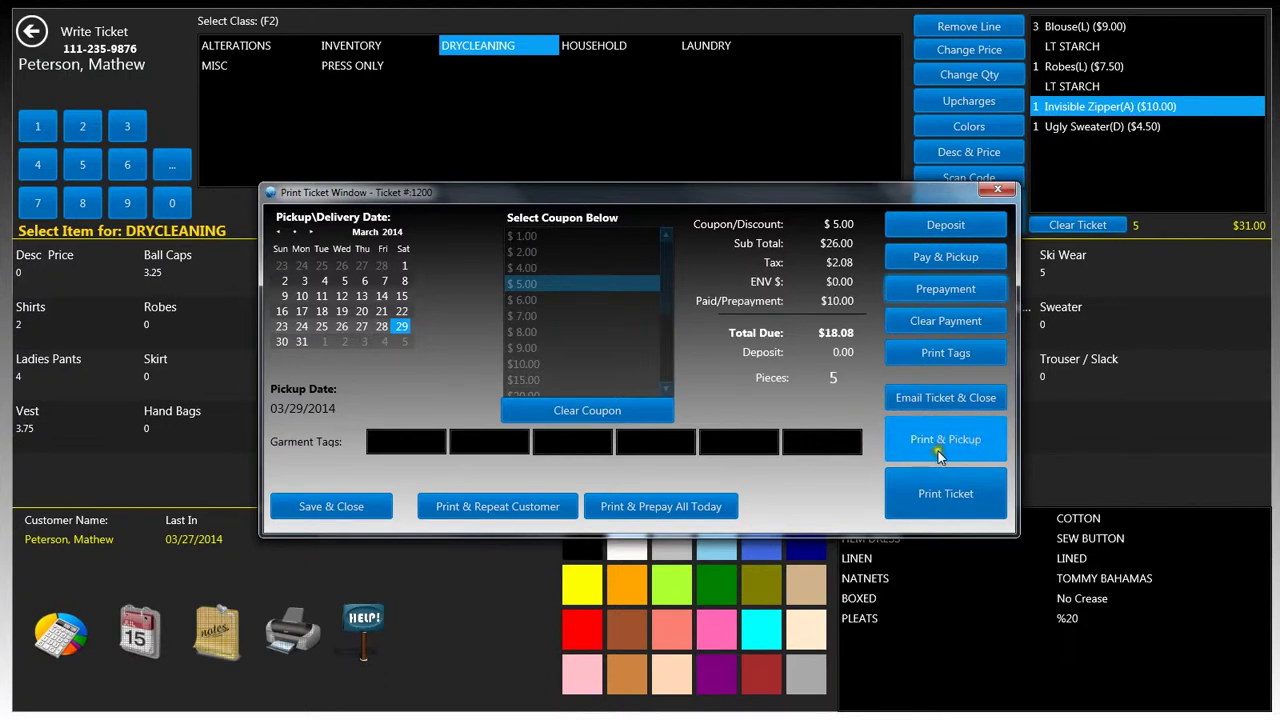
click(918, 453)
click(869, 436)
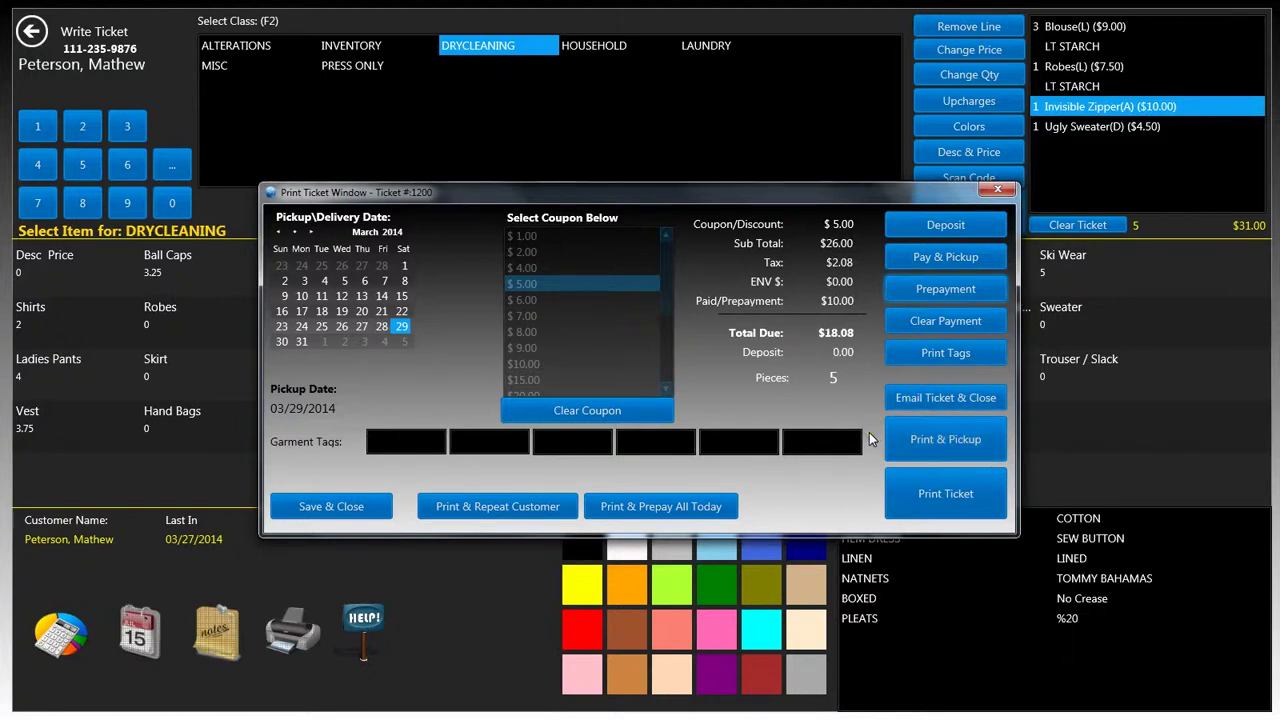
click(965, 500)
click(468, 516)
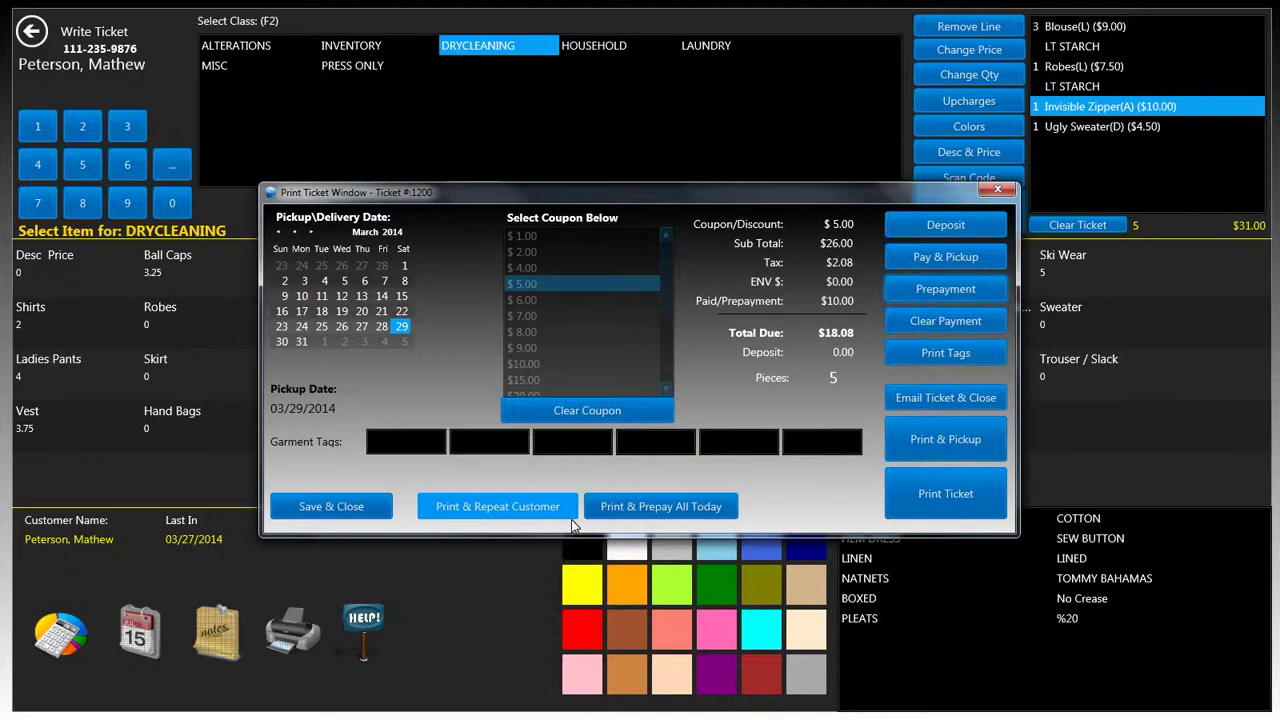
Save and close ticket #1200, then go back from customer search to the main menu
click(338, 512)
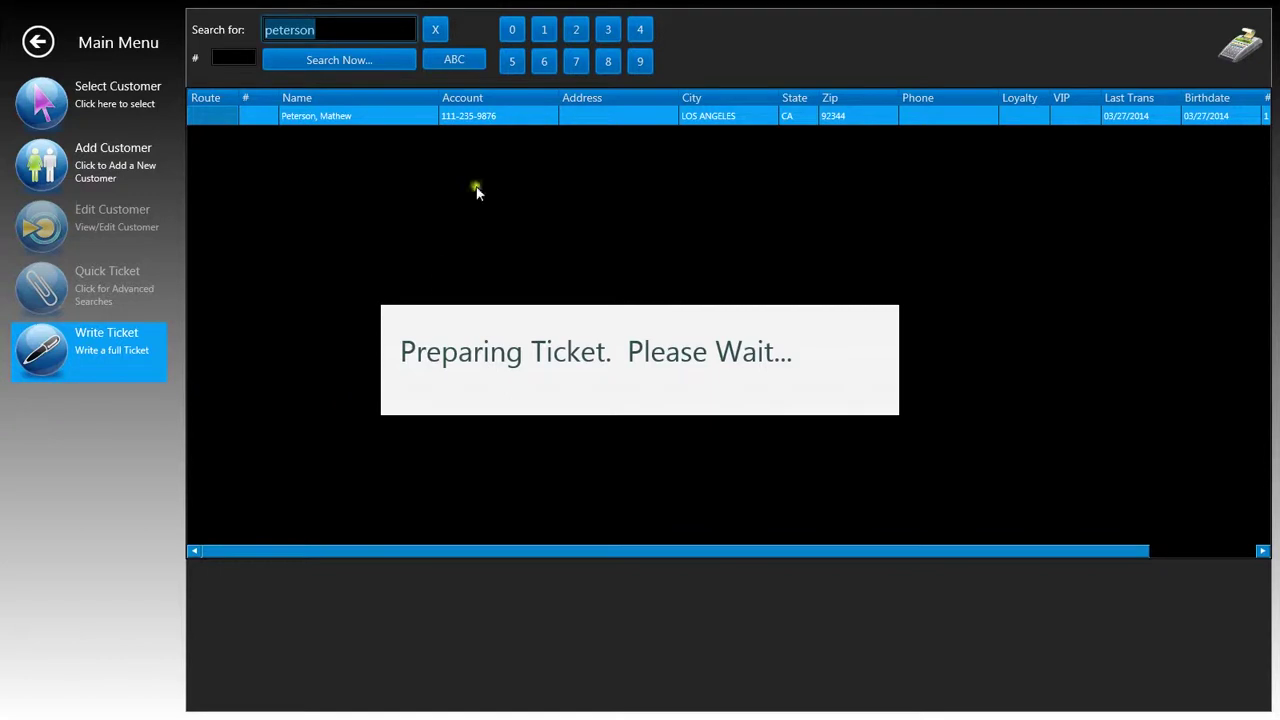
click(42, 44)
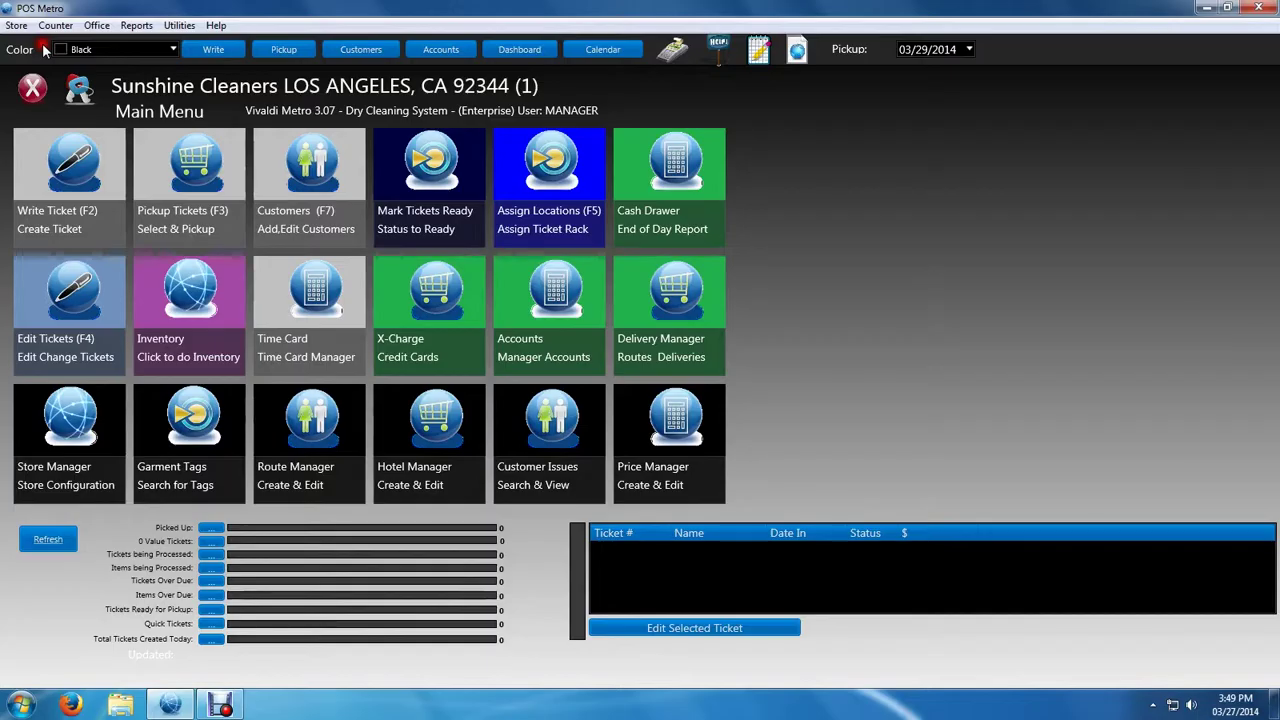
click(1051, 305)
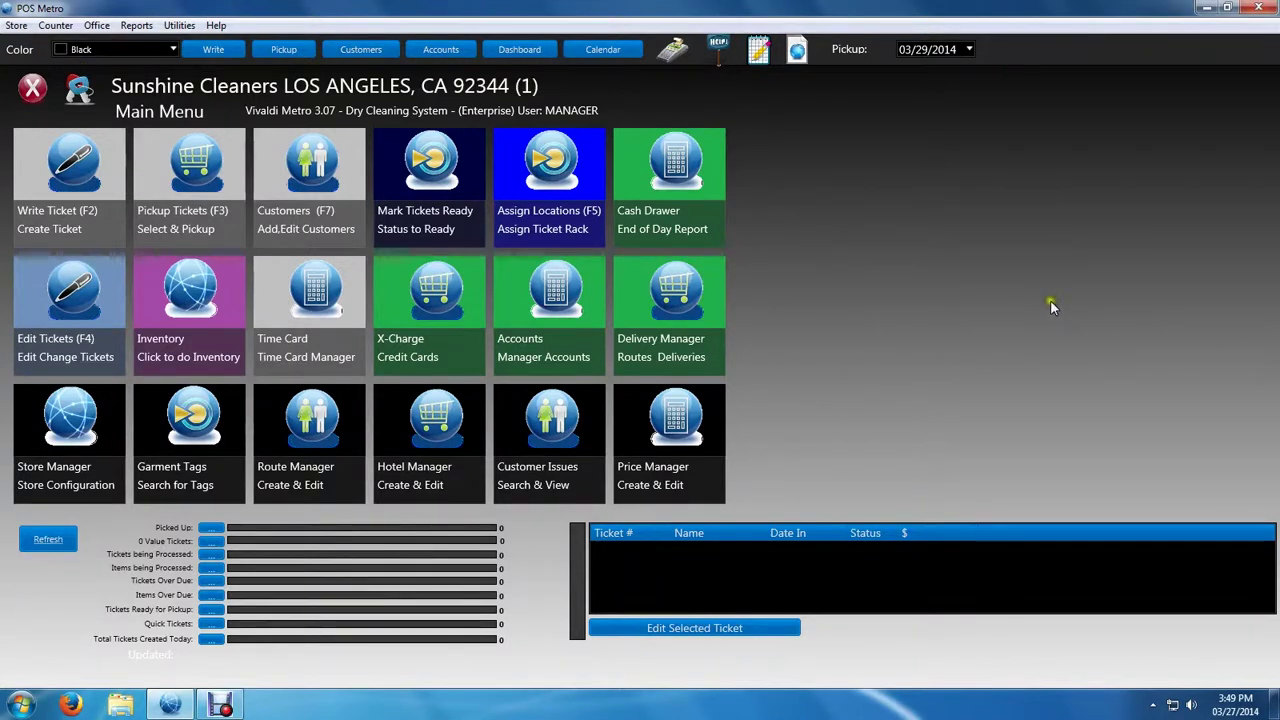